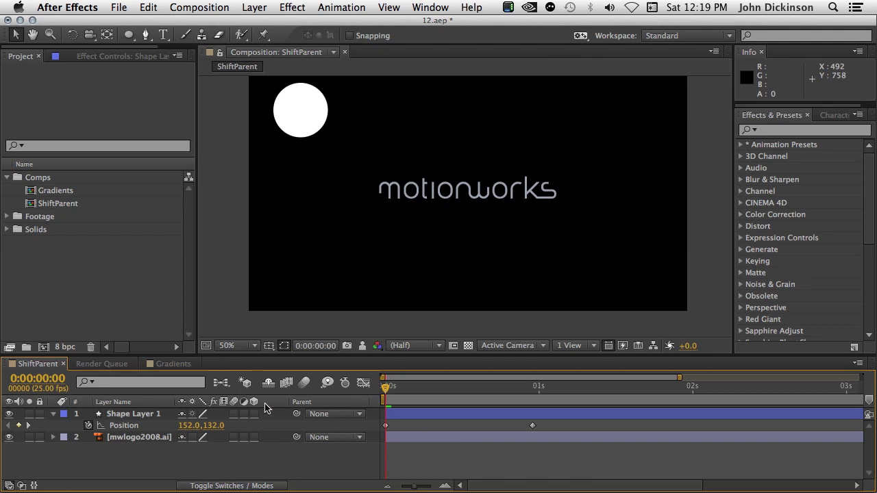
Parent Shape Layer 1 to mwlogo2008.ai, moving the circle to 360, 270, then scrub to preview
click(137, 415)
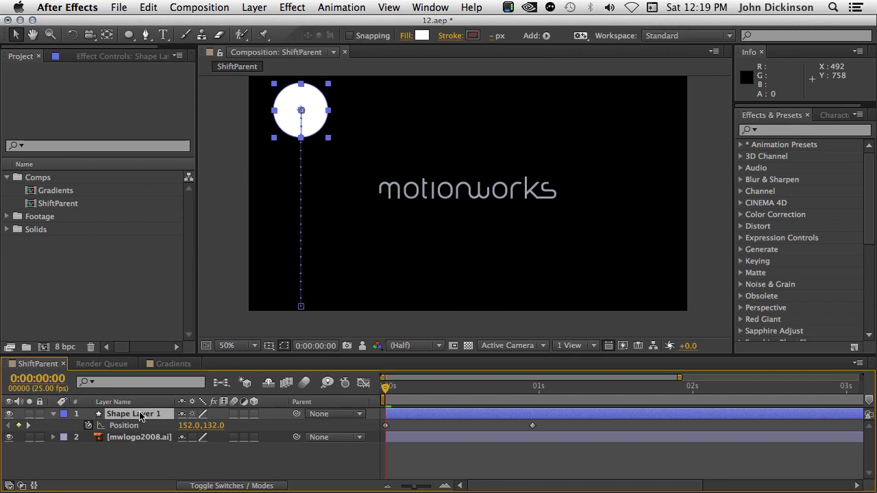
mouse_move(141, 438)
drag(296, 415, 146, 441)
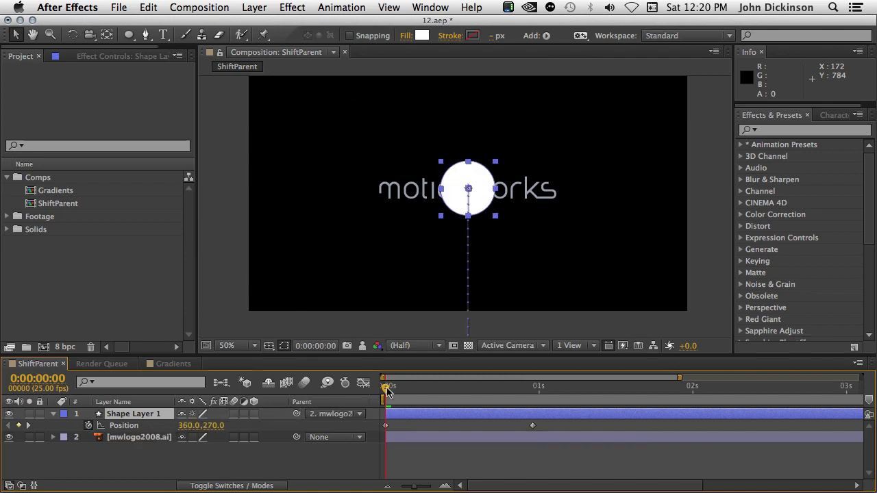
drag(387, 389, 383, 408)
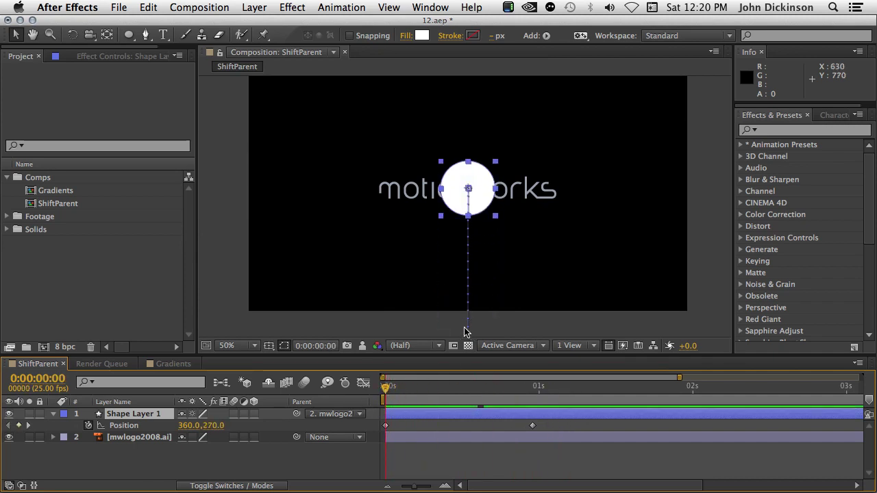
click(121, 7)
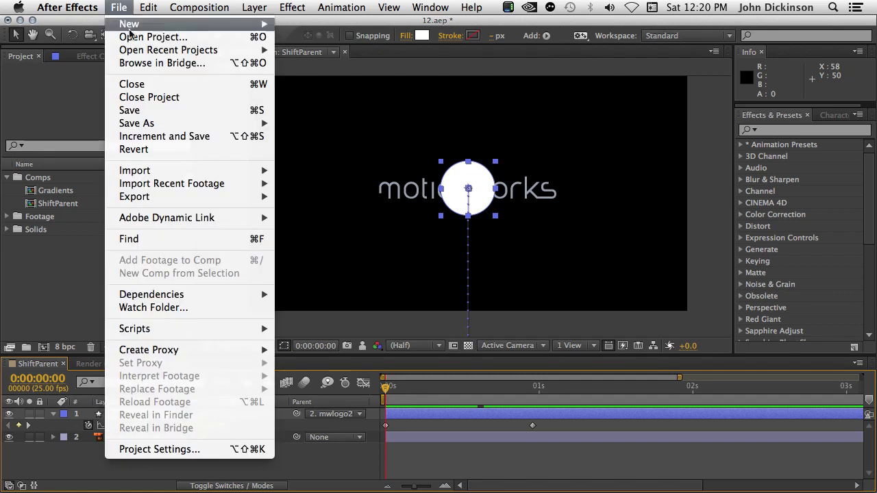
mouse_move(163, 295)
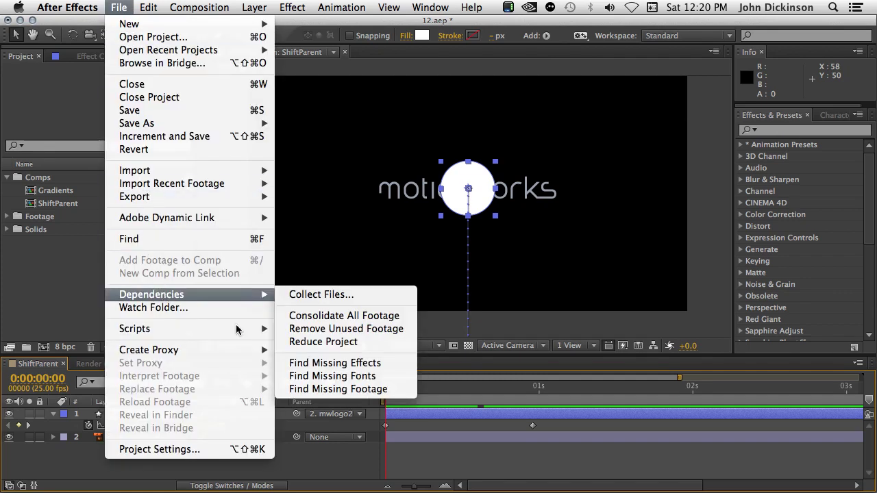
click(383, 376)
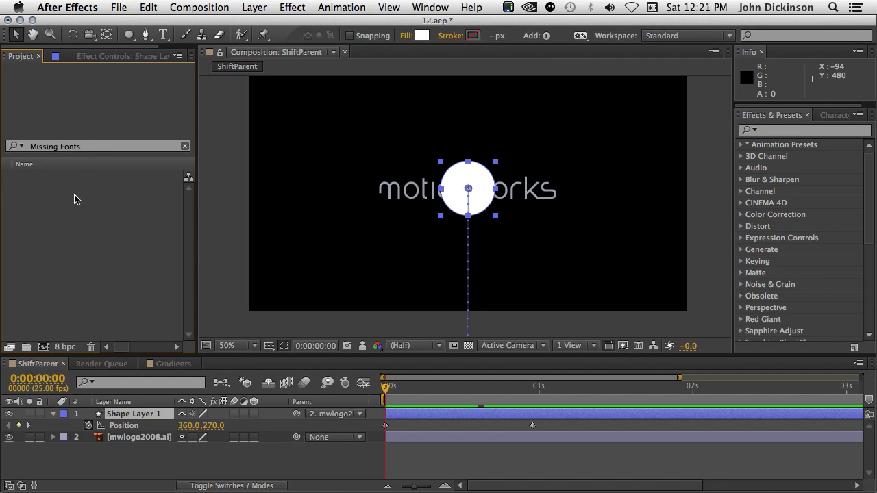
click(90, 146)
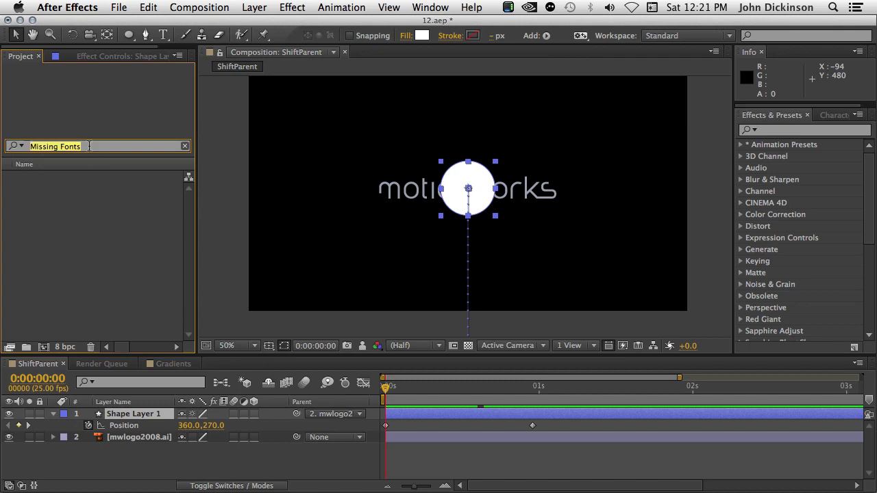
text(Mi)
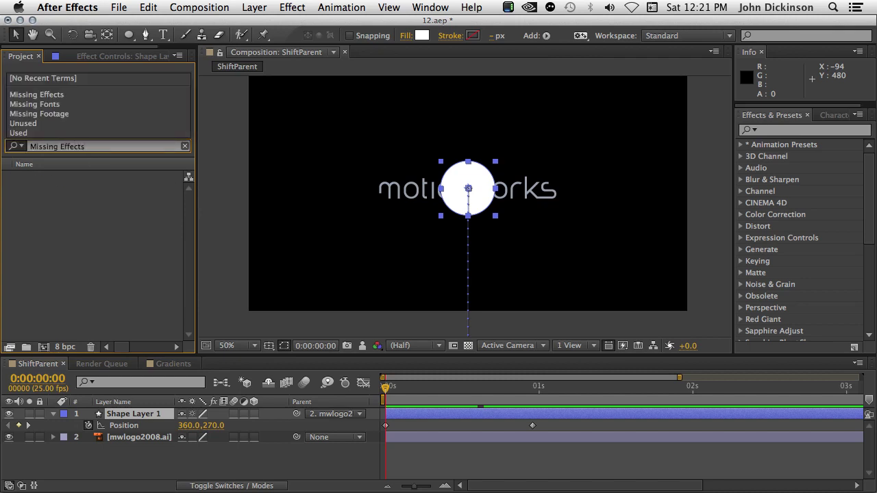
text(ssing Effects)
key(Return)
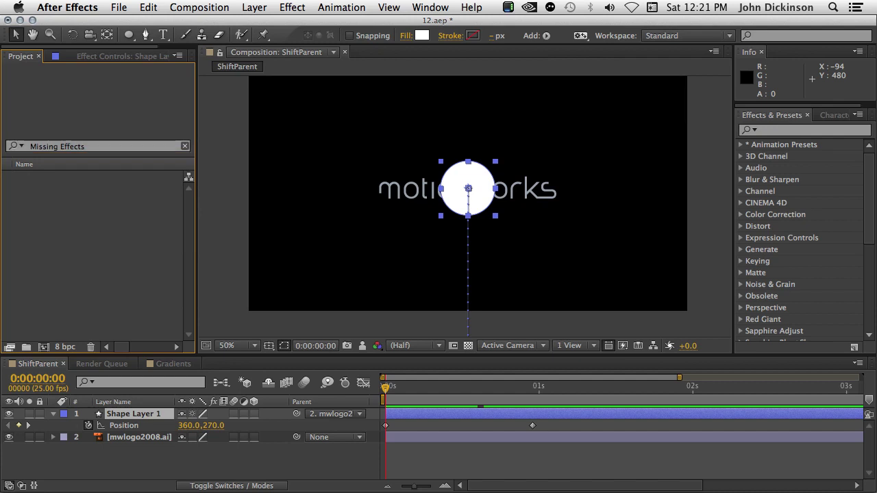
click(184, 147)
In the Gradients composition, target the Colors property of Shape Layer 1's Gradient Fill 1
click(174, 367)
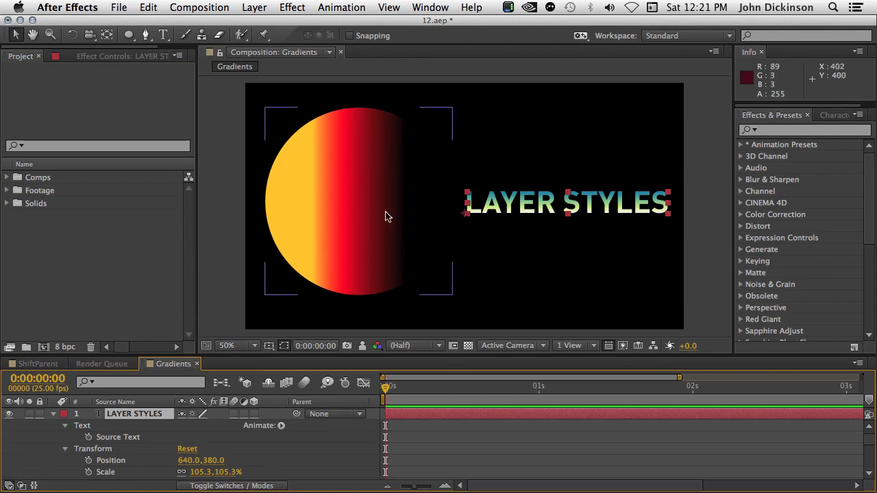
click(322, 175)
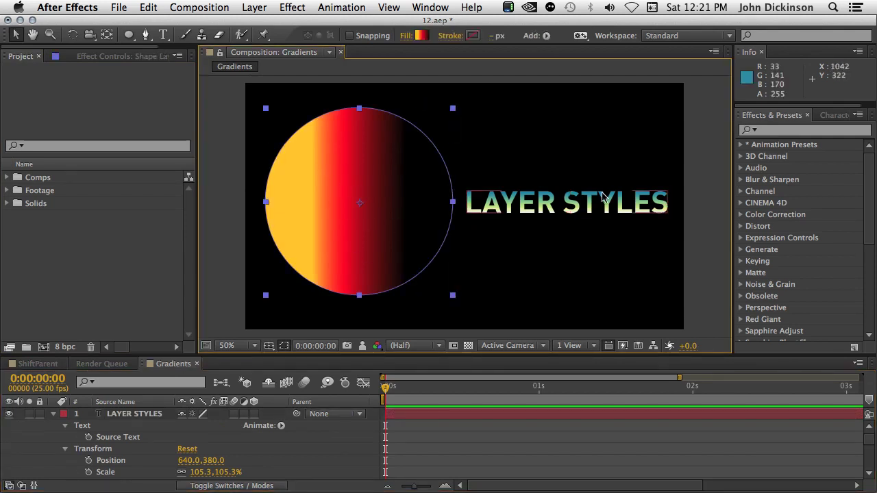
click(585, 209)
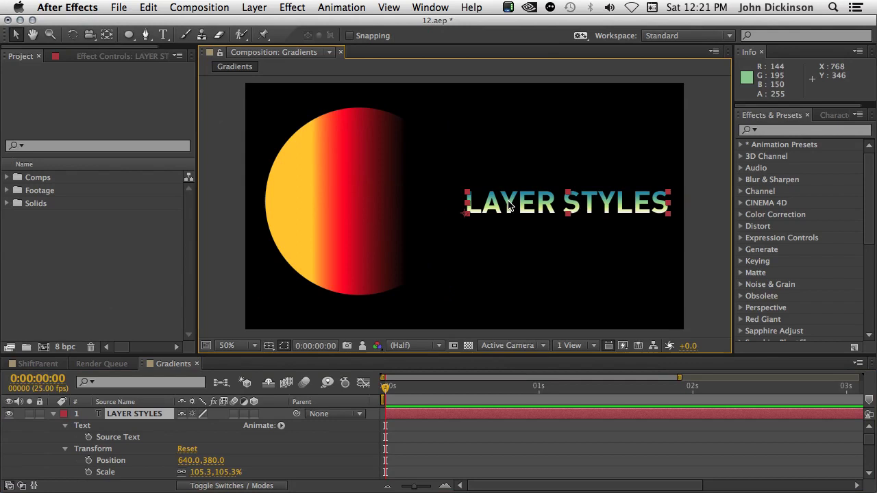
drag(335, 354, 335, 229)
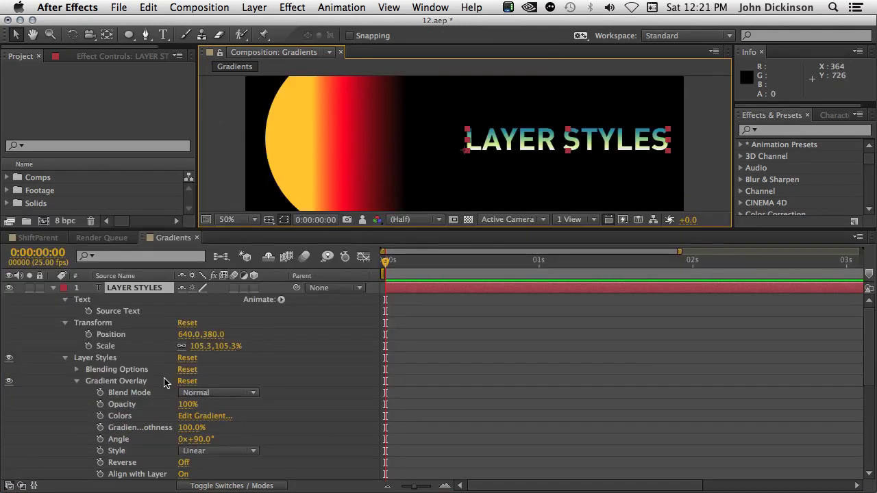
scroll(151, 380, down, 2)
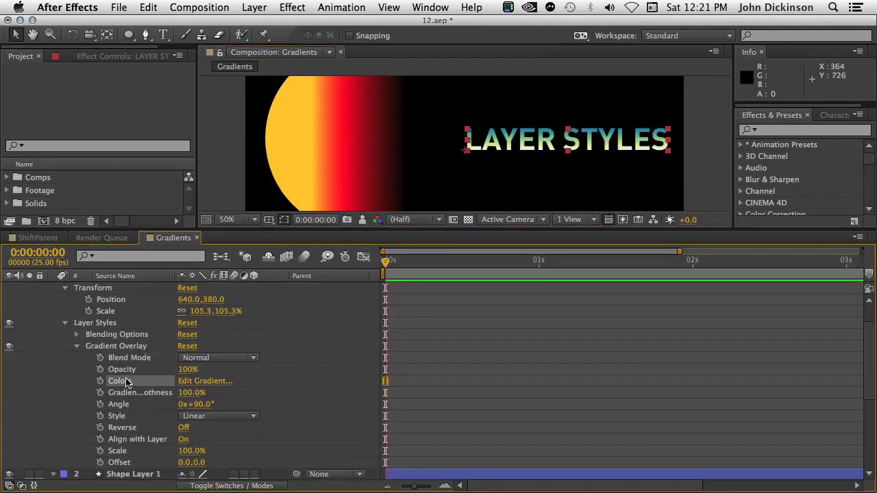
scroll(135, 383, down, 4)
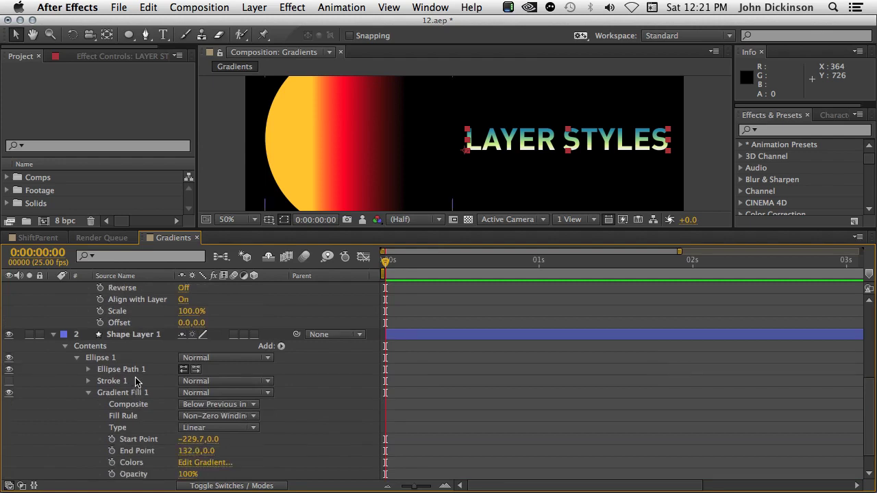
scroll(137, 383, down, 1)
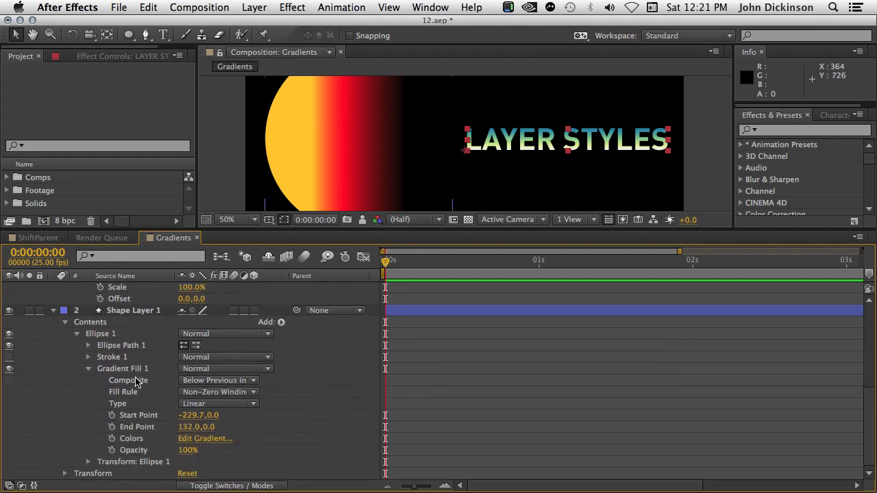
click(132, 439)
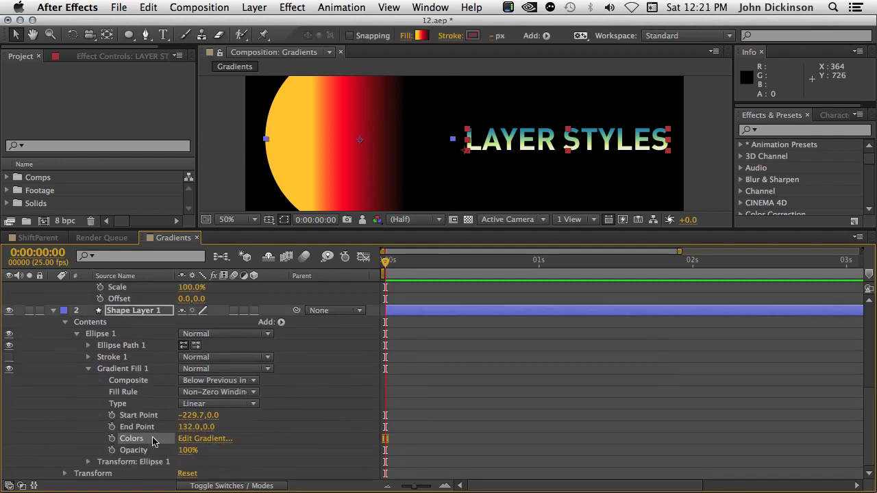
click(327, 257)
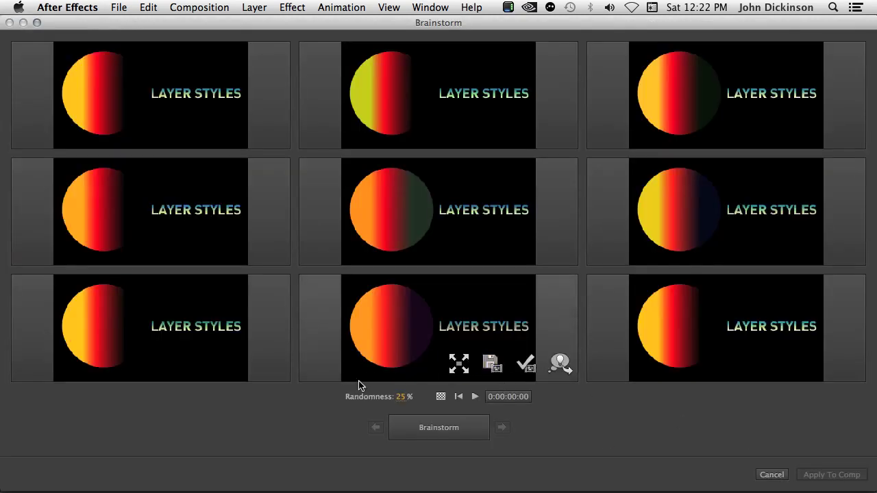
drag(400, 396, 571, 408)
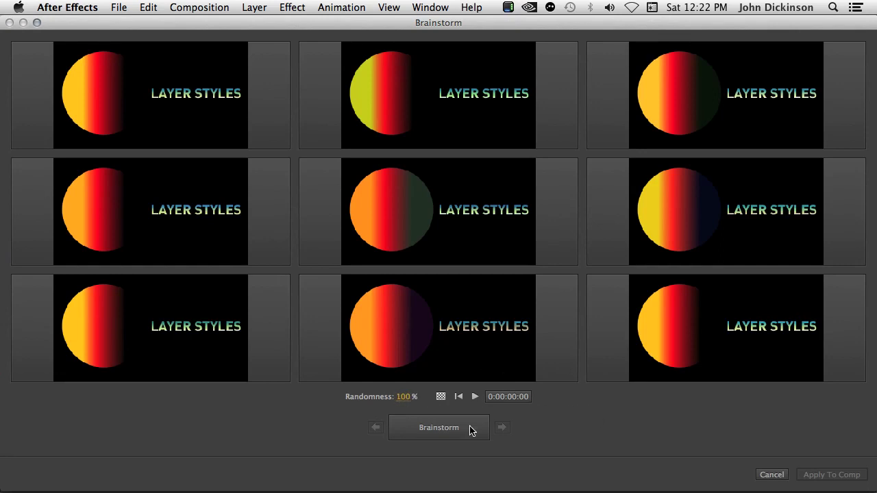
click(434, 429)
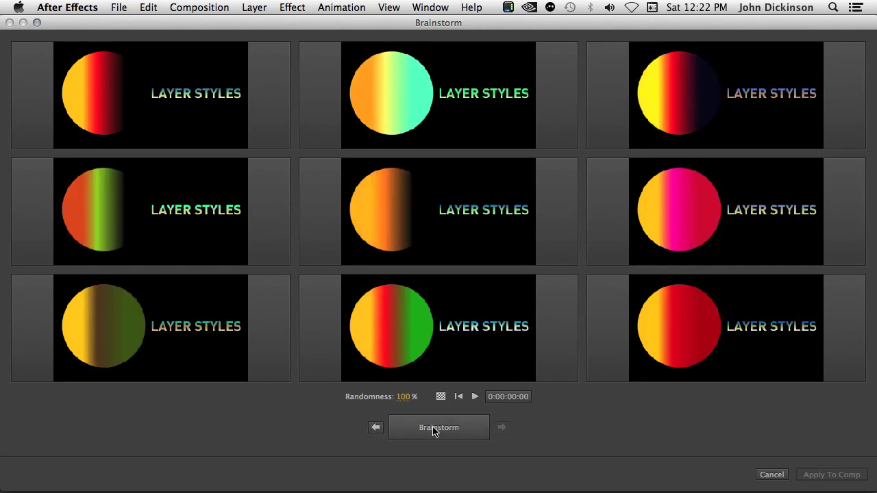
mouse_move(396, 306)
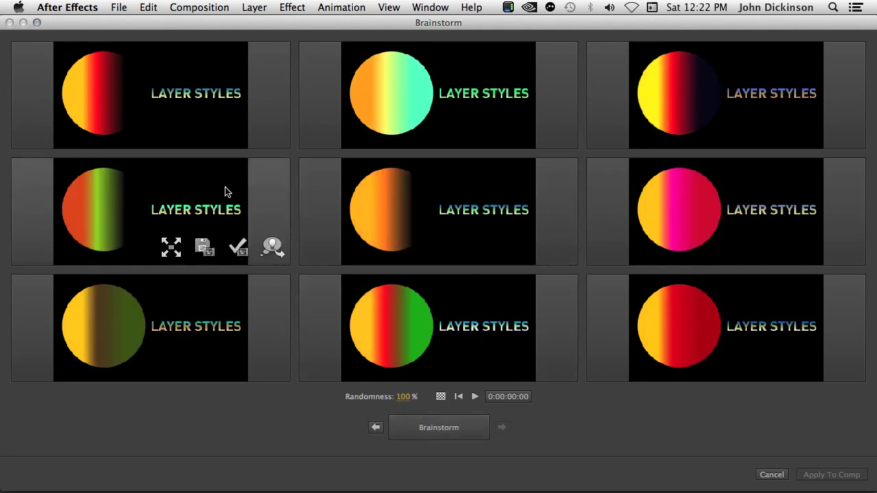
click(438, 427)
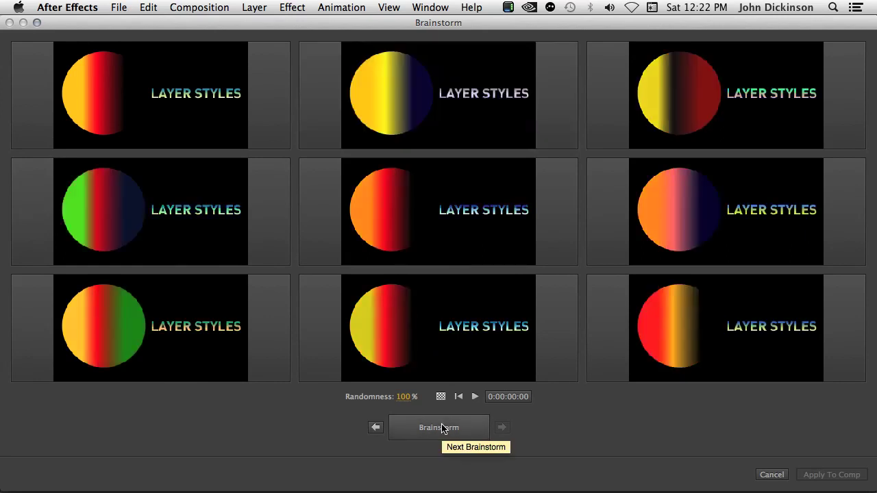
click(441, 427)
click(441, 427)
click(441, 427)
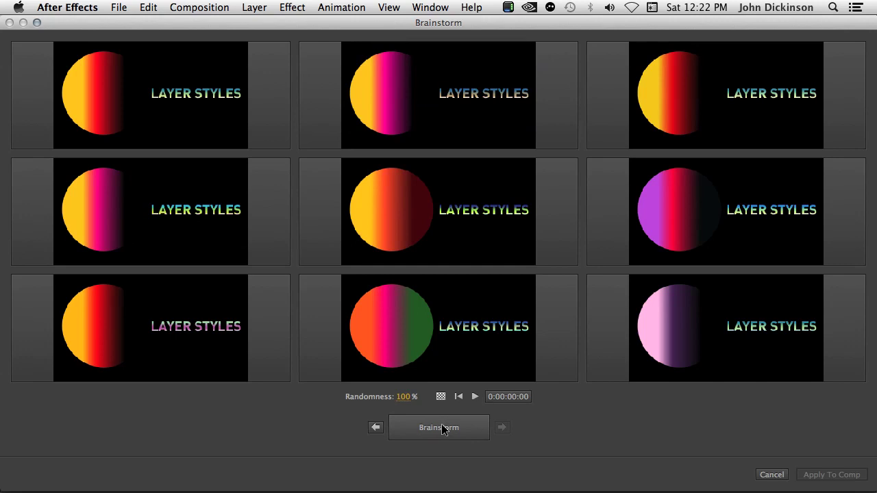
click(441, 428)
click(441, 427)
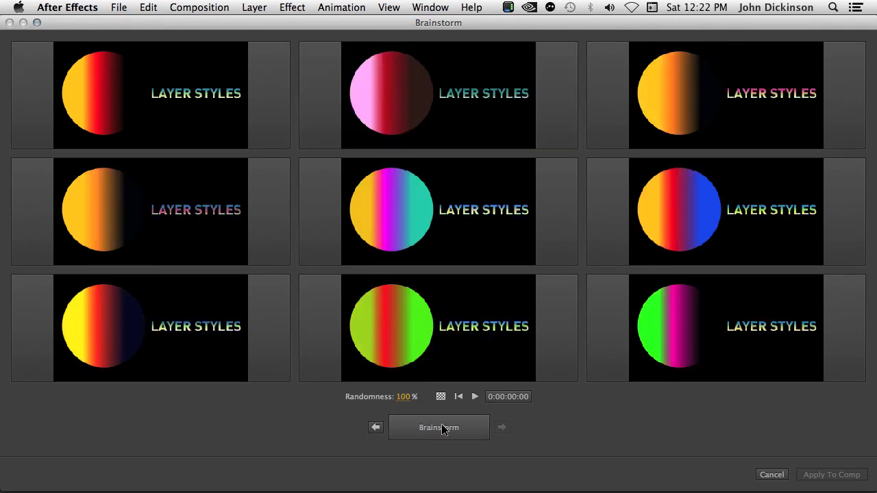
click(445, 427)
click(448, 427)
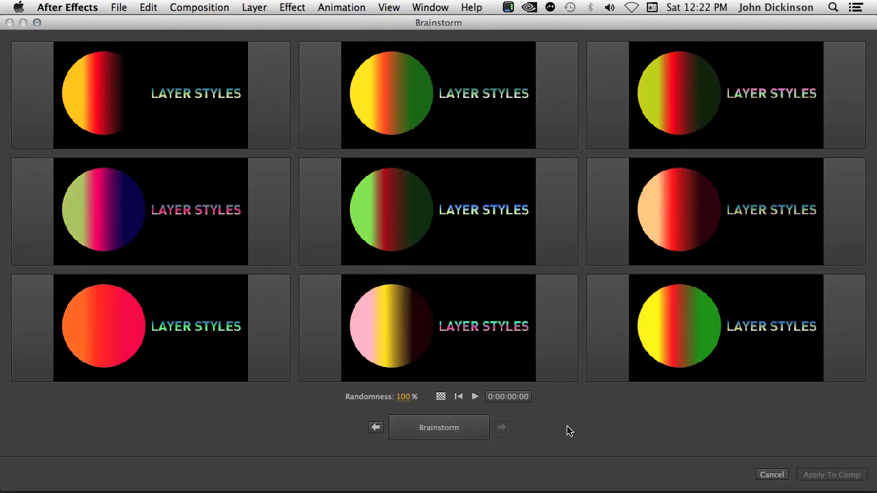
click(772, 475)
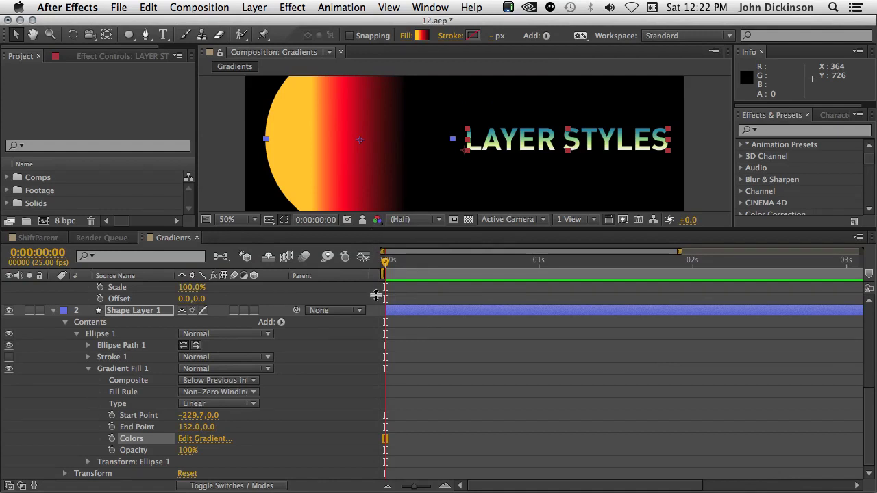
Search Effects & Presets for 'gradient' and apply Gradient Ramp to the LAYER STYLES text layer
click(421, 387)
click(130, 313)
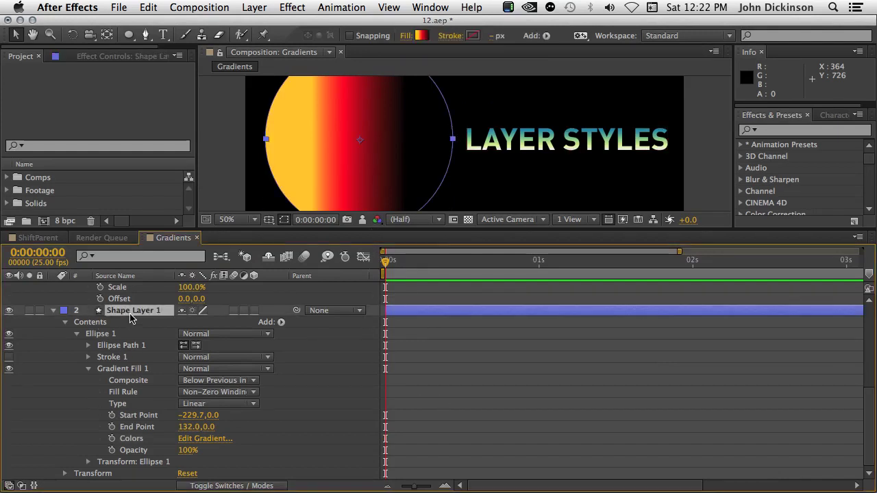
scroll(130, 317, up, 10)
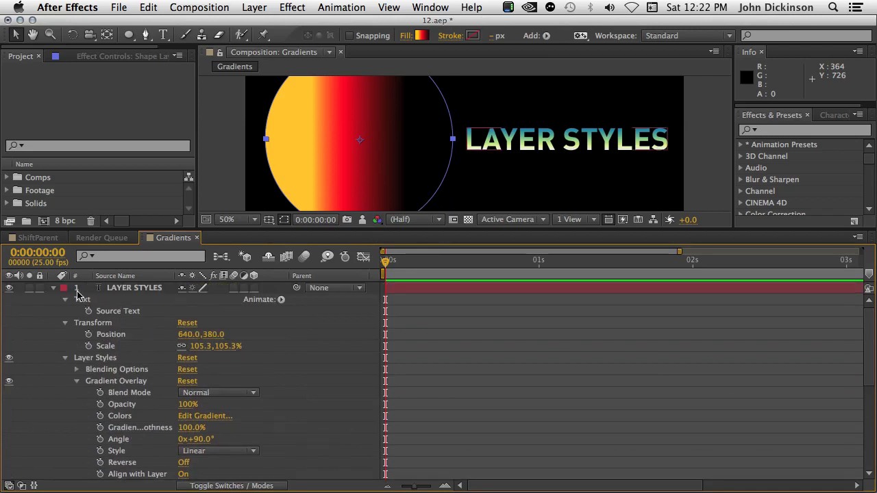
click(53, 288)
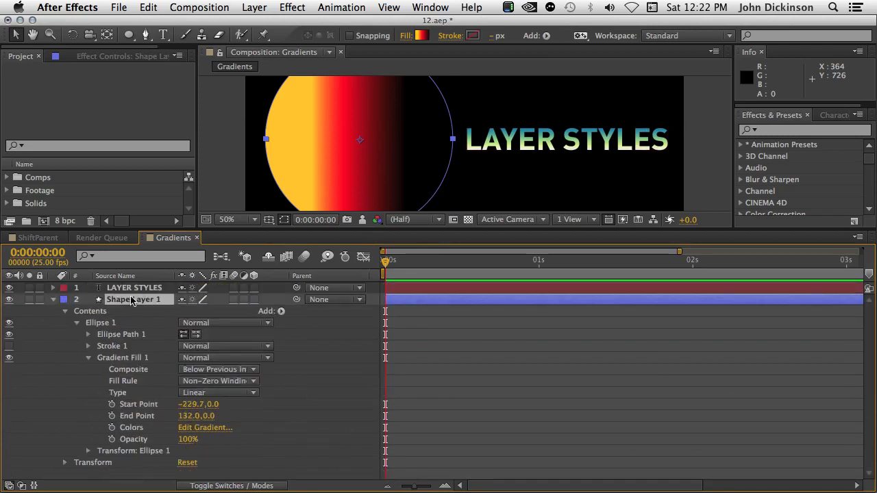
click(131, 289)
click(788, 130)
text(gradient)
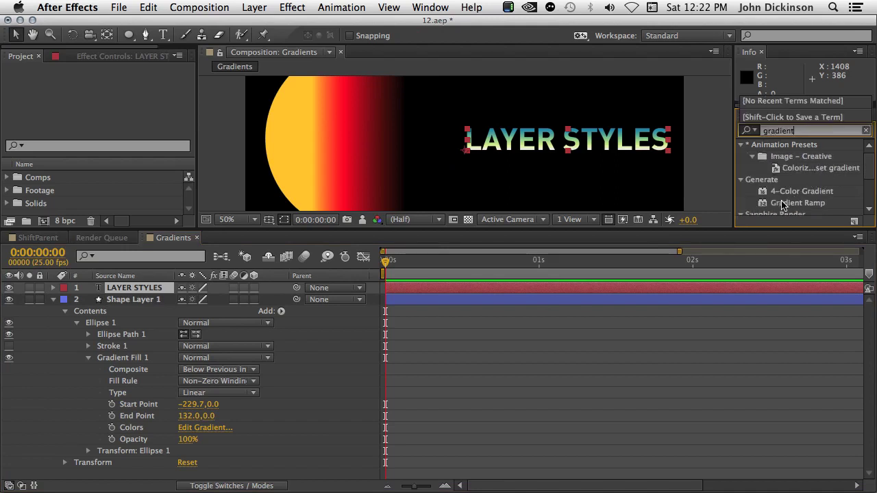
click(774, 204)
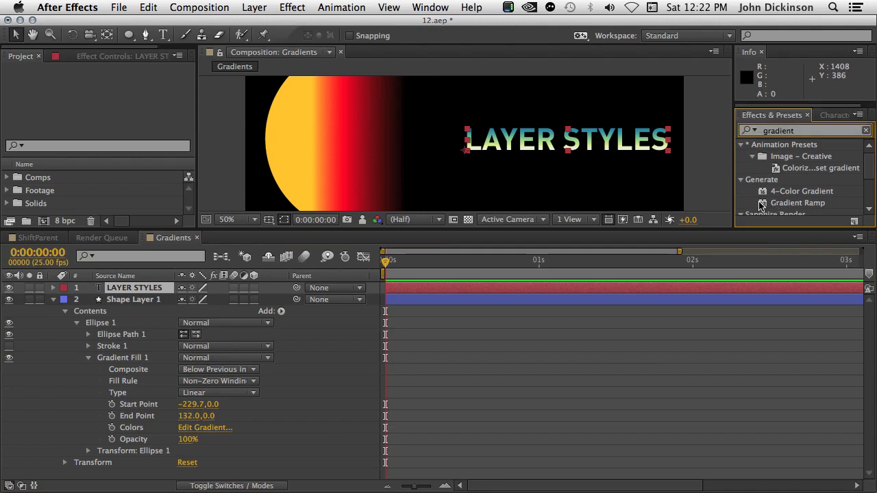
double_click(773, 205)
drag(602, 229, 599, 330)
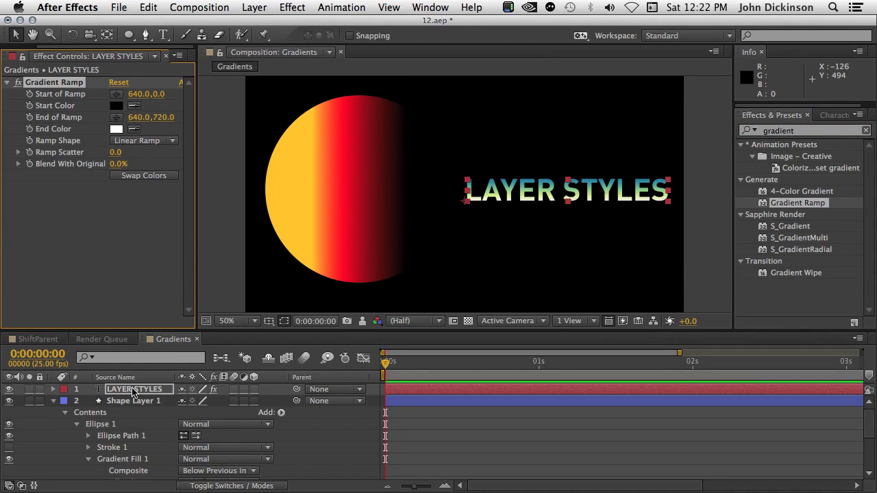
Reveal LAYER STYLES' modified properties with UU and delete its Layer Styles group
key(u)
key(u)
scroll(136, 425, down, 2)
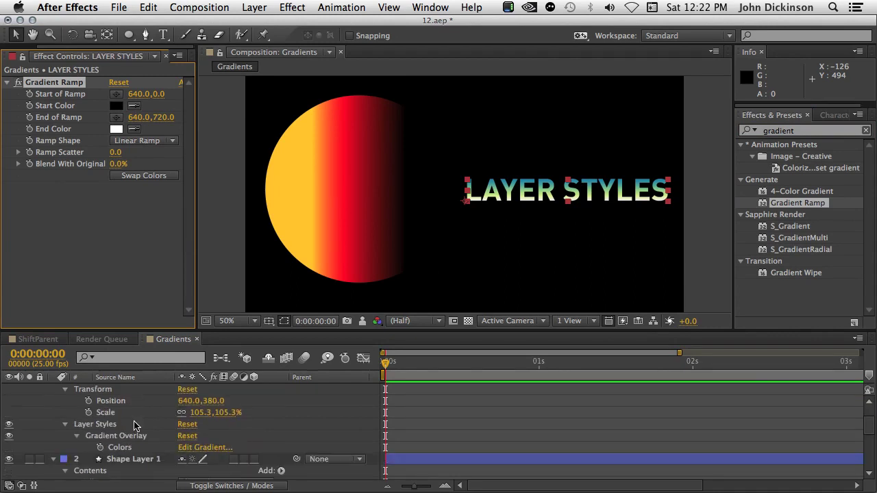
click(91, 423)
key(Delete)
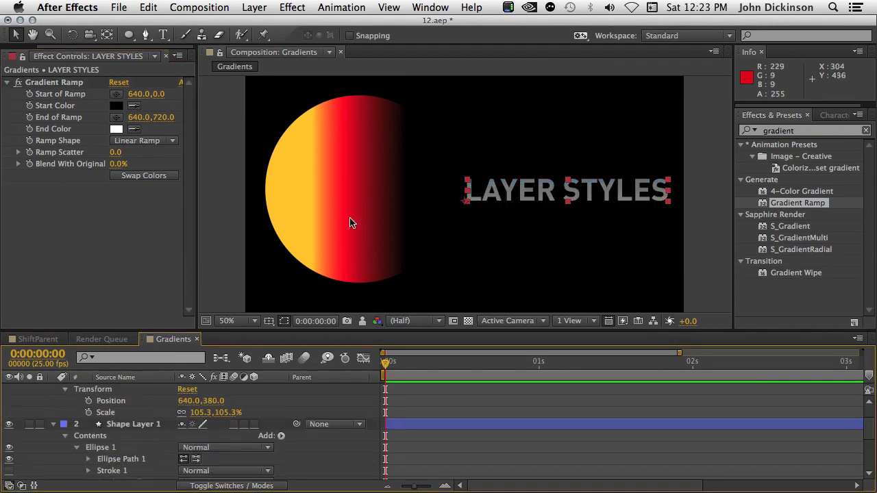
Move the Gradient Ramp points onto the text (640,312 to 640,408) and swap its colours
click(55, 83)
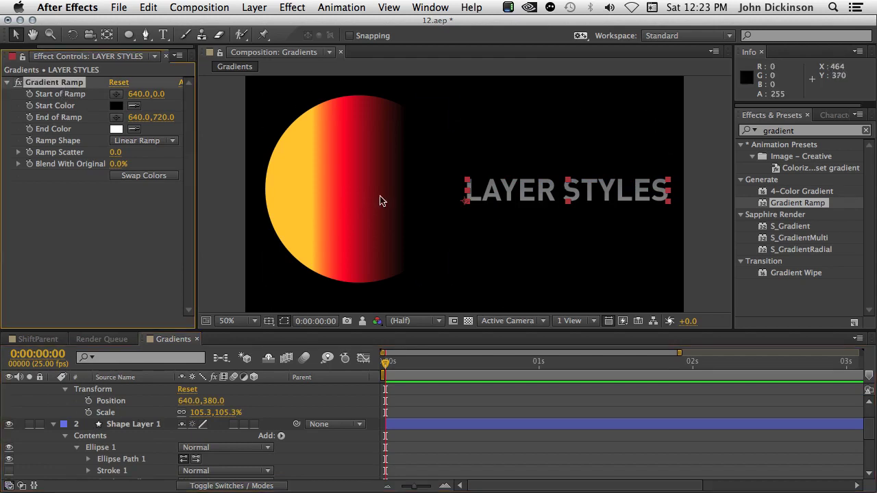
key(space)
drag(552, 254, 551, 207)
drag(464, 268, 466, 160)
drag(525, 130, 527, 174)
drag(470, 127, 483, 228)
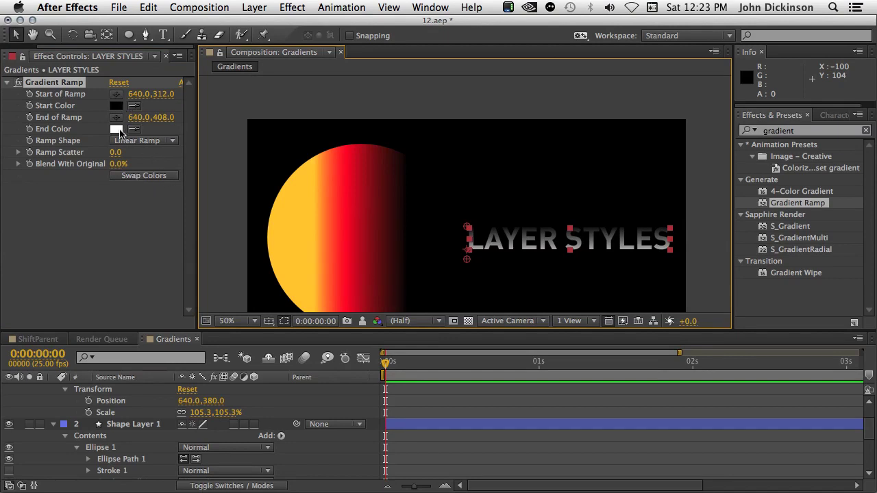
click(136, 180)
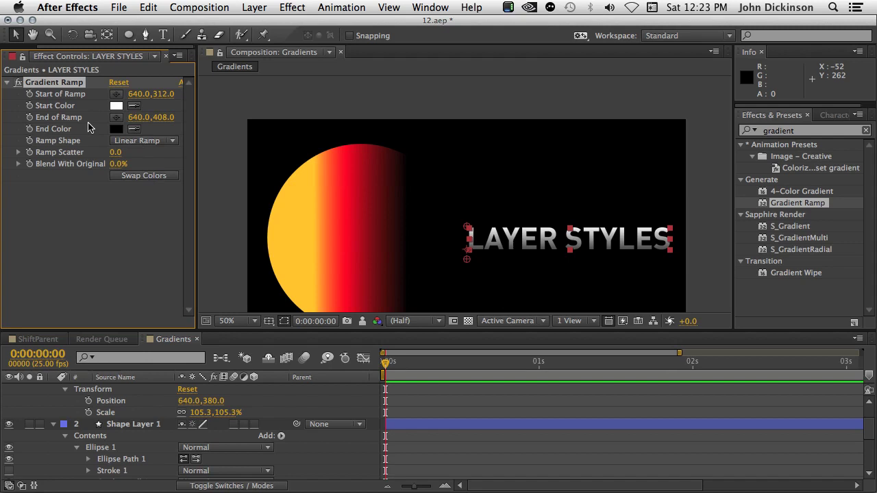
Review the Gradients render's PNG output module audio options in the Render Queue, cancelling unchanged
click(103, 339)
drag(236, 332, 244, 251)
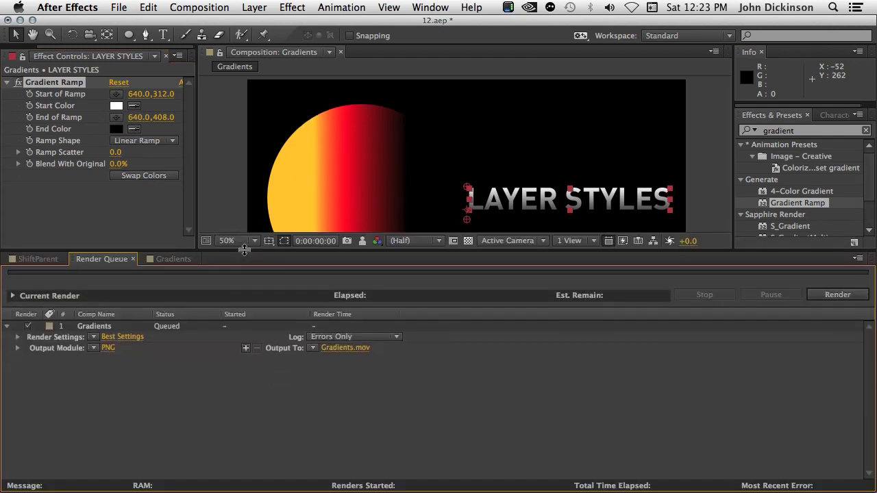
click(113, 350)
drag(693, 83, 410, 8)
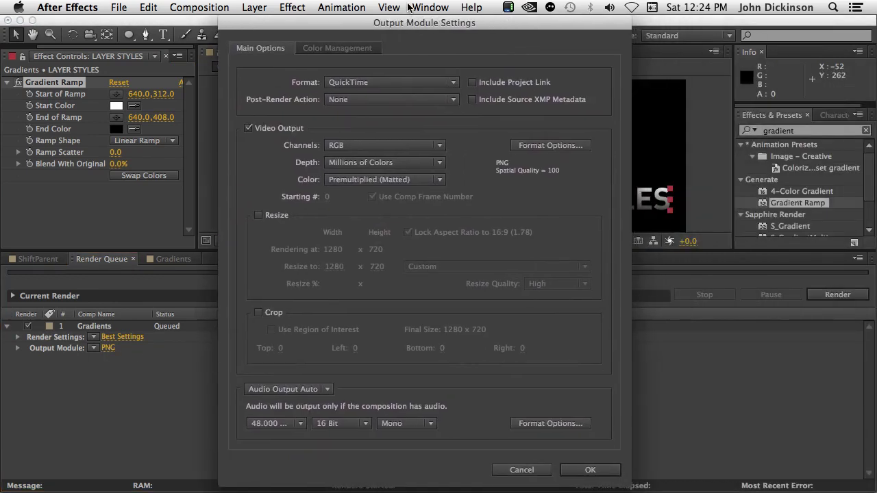
click(329, 390)
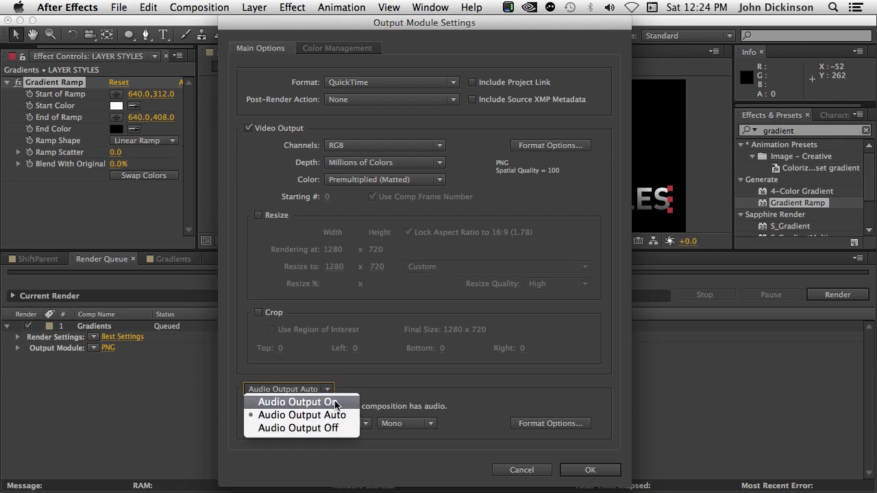
click(394, 365)
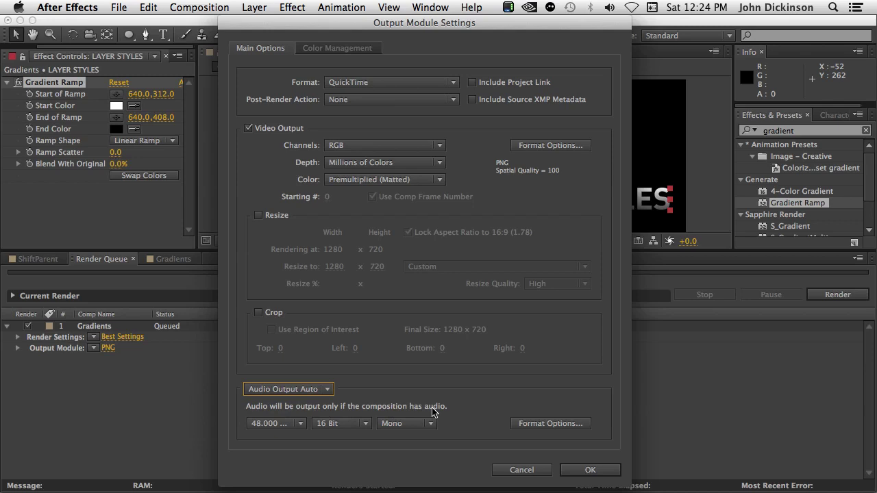
click(327, 389)
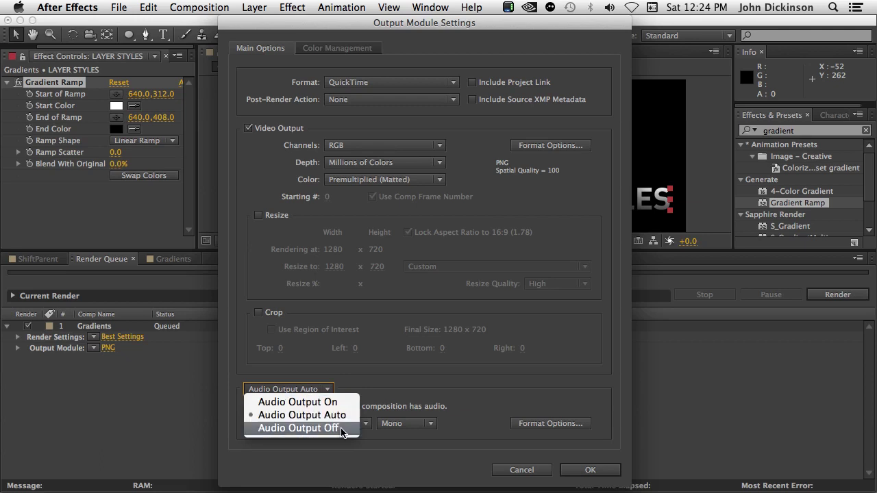
click(299, 390)
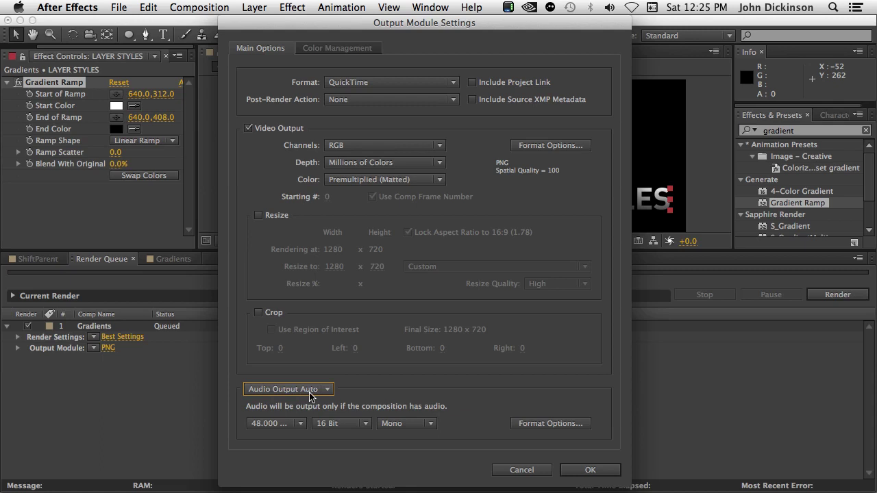
click(522, 470)
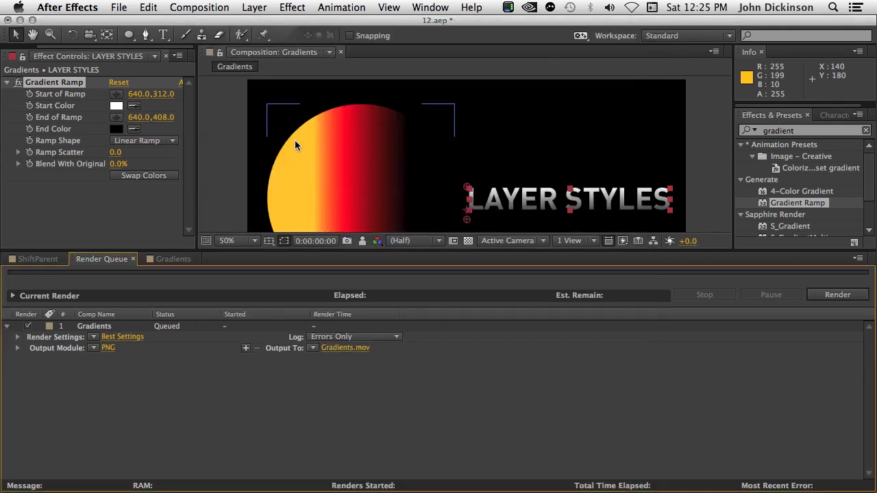
Open General preferences and toggle Play Sound When Render Finishes off and back on
click(91, 6)
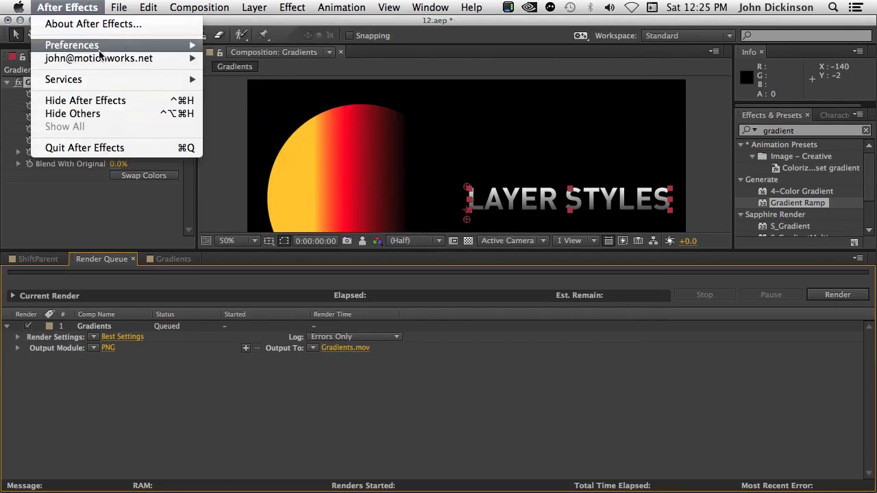
mouse_move(100, 49)
click(226, 43)
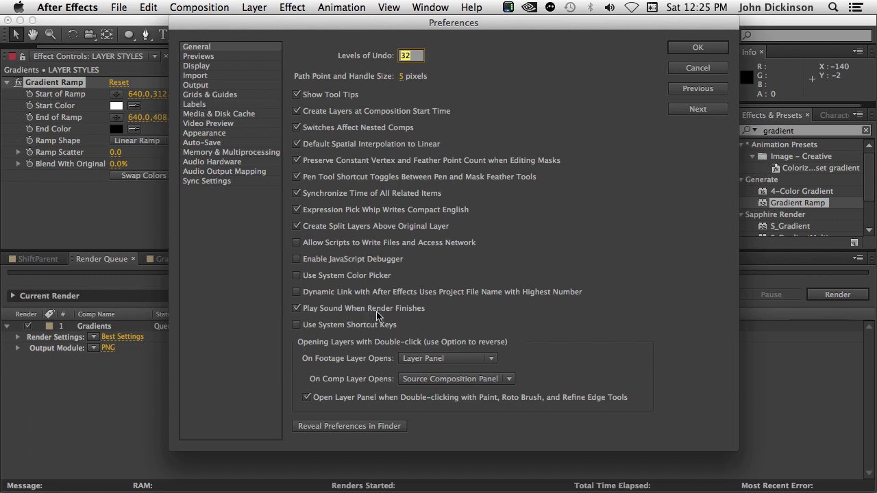
click(296, 310)
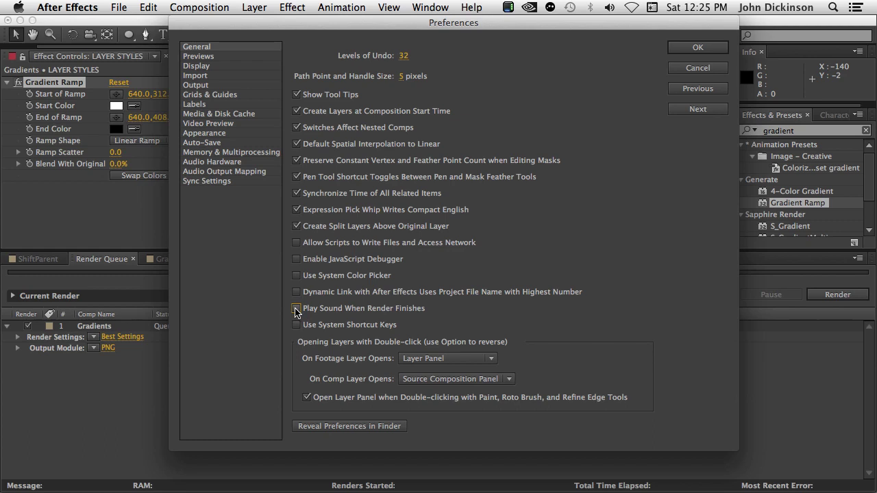
click(295, 310)
Review the Opening Layers dropdowns, keeping Layer Panel and Source Composition Panel
click(446, 359)
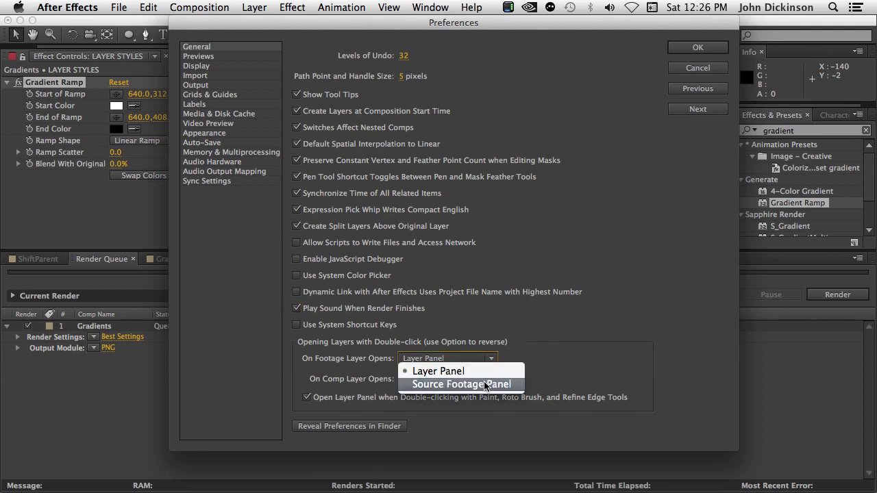
click(582, 354)
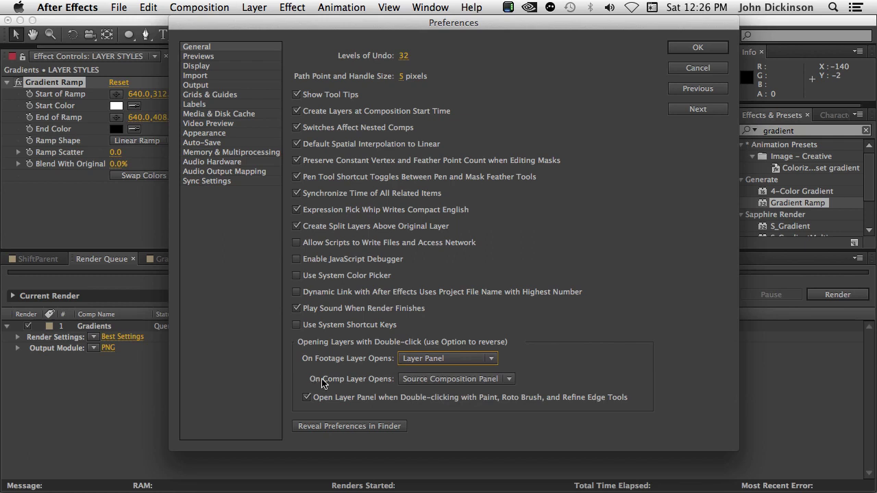
click(454, 382)
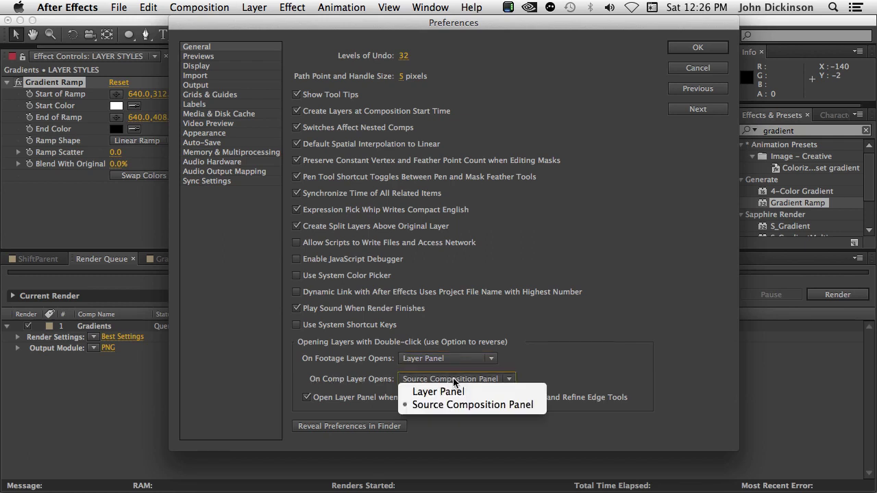
click(603, 383)
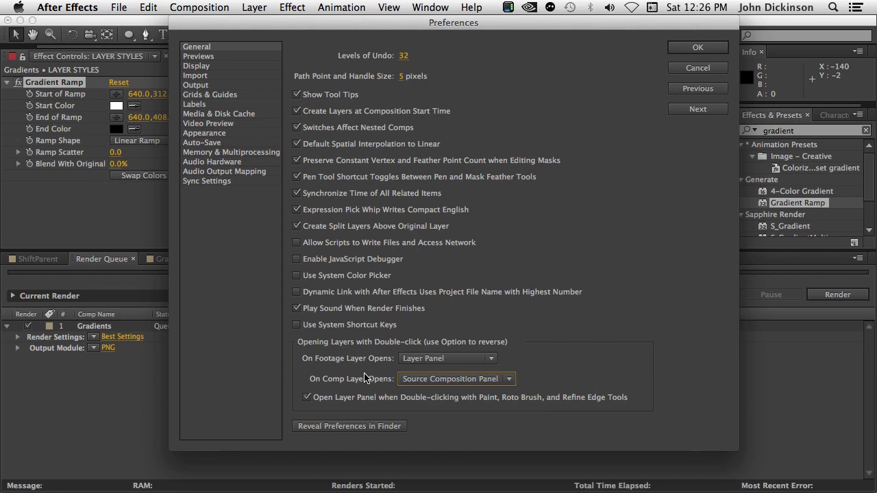
Check Import and Output preferences, toggling Report Missing Frames off and on, then close unchanged
click(199, 76)
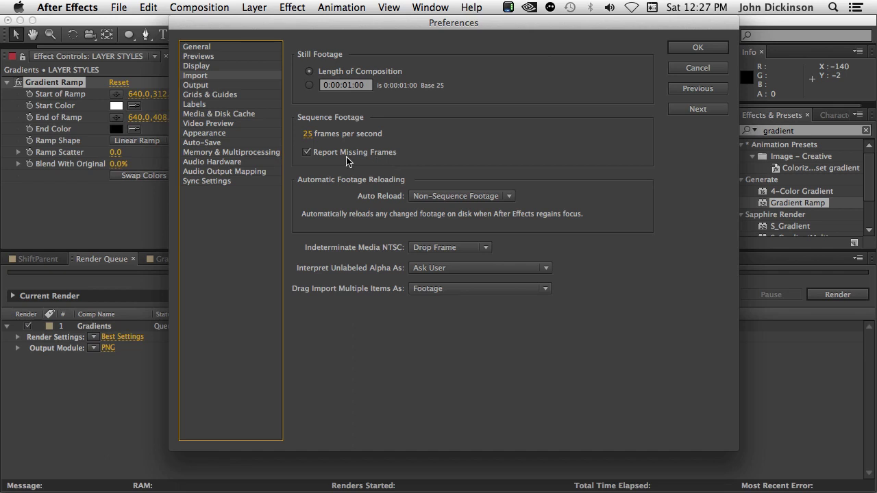
click(306, 152)
click(306, 152)
click(196, 86)
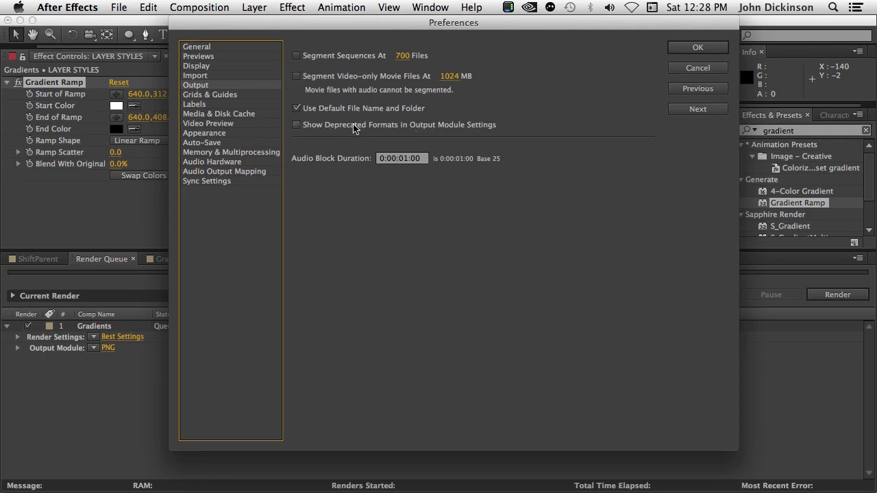
click(698, 70)
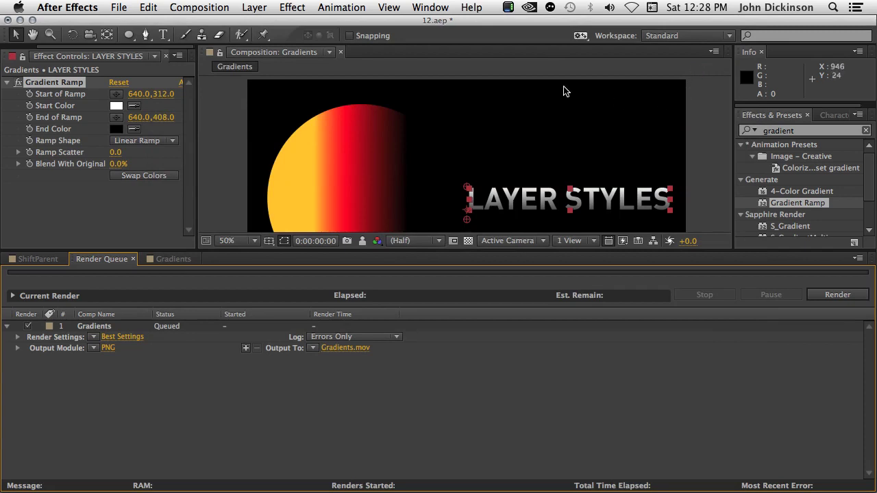
click(206, 6)
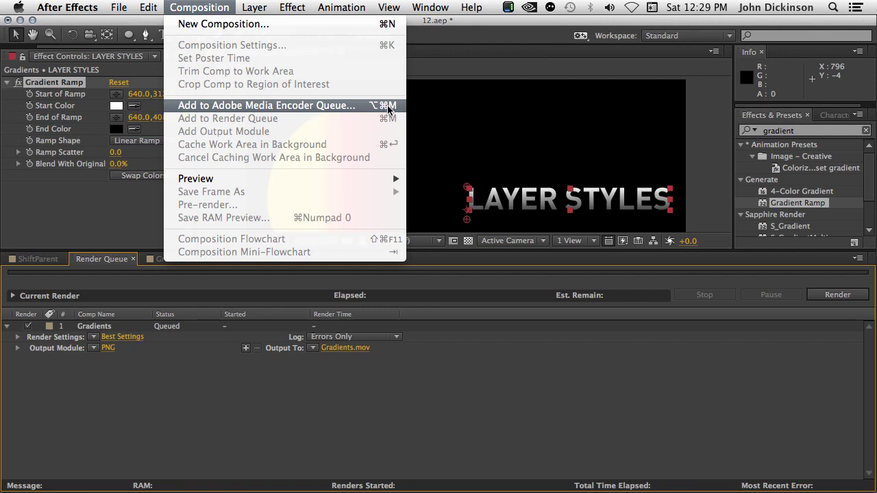
mouse_move(115, 5)
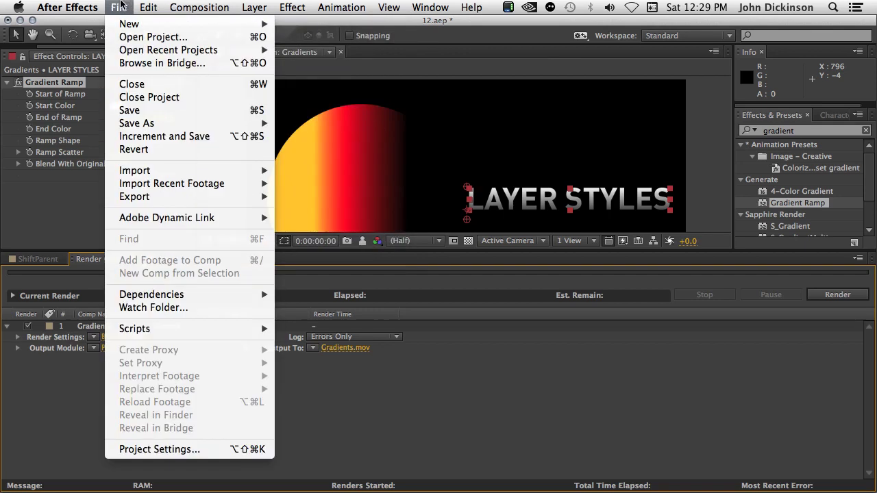
mouse_move(151, 197)
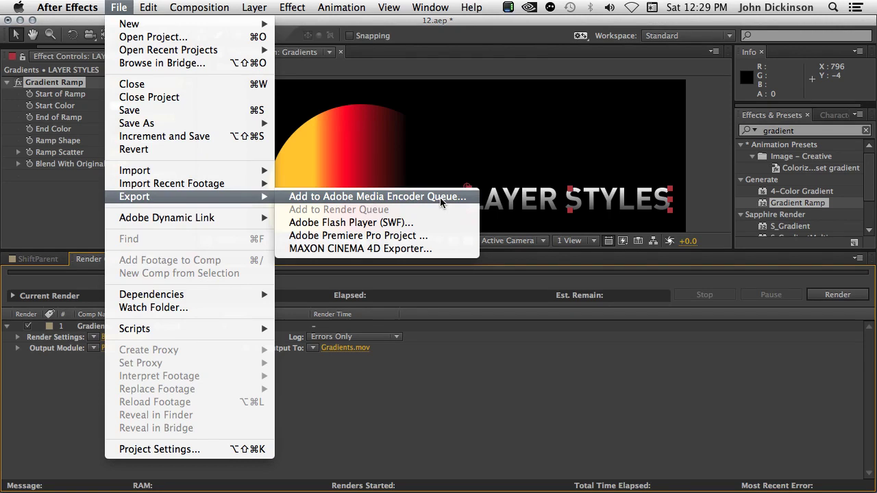
click(574, 199)
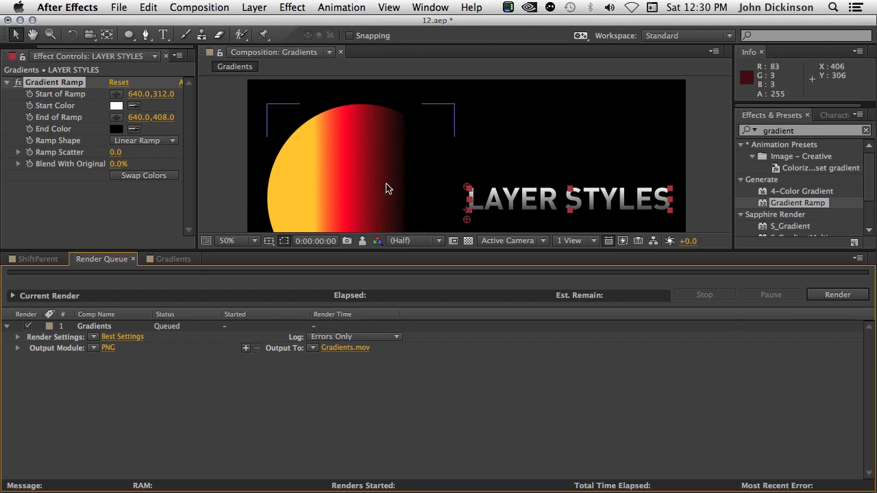
In ShiftParent, reveal the mwlogo2008.ai layer's source in the Project panel
click(168, 260)
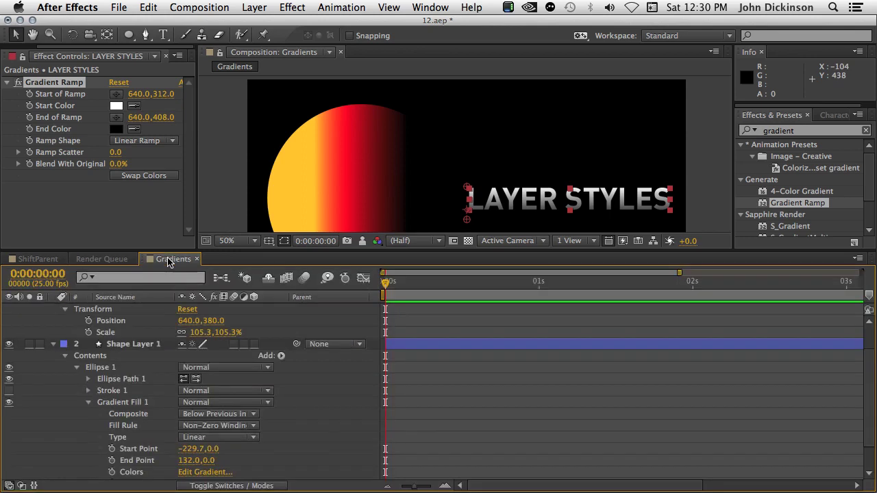
scroll(127, 355, up, 2)
scroll(126, 354, down, 3)
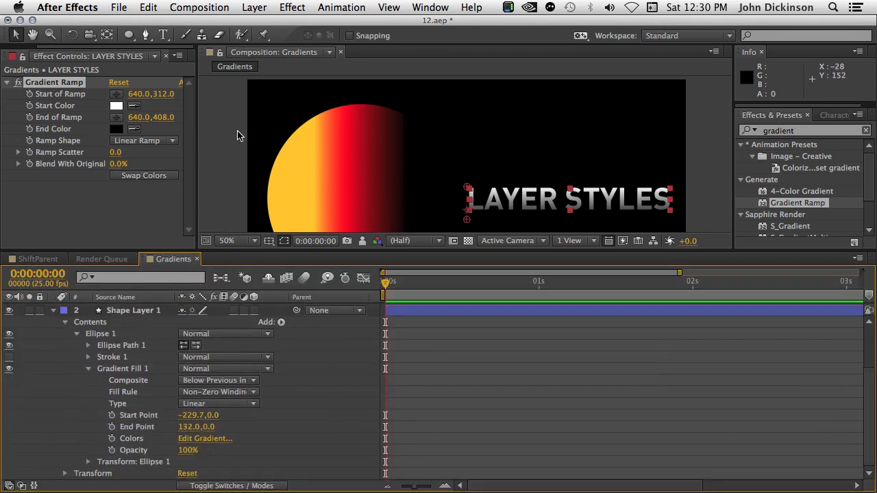
click(34, 259)
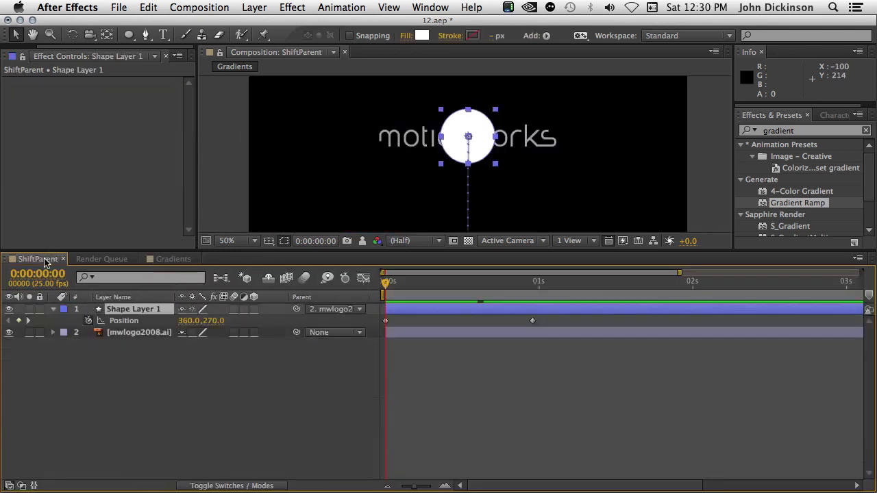
click(130, 333)
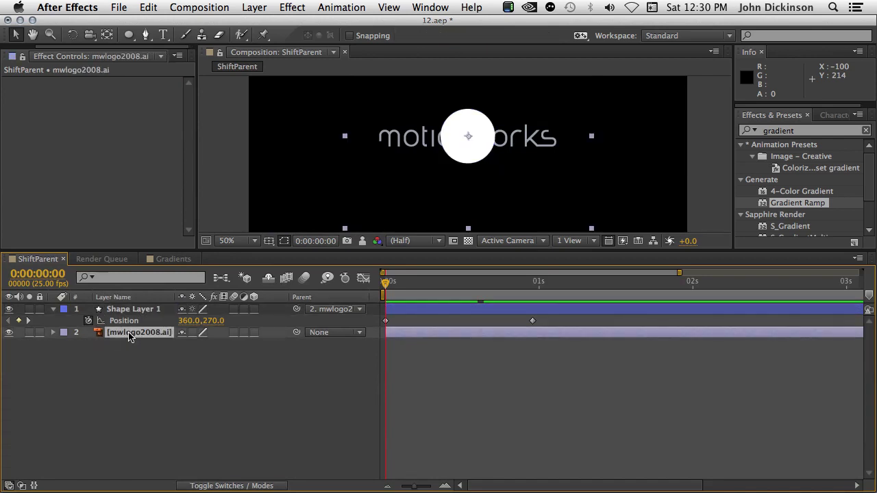
right_click(130, 336)
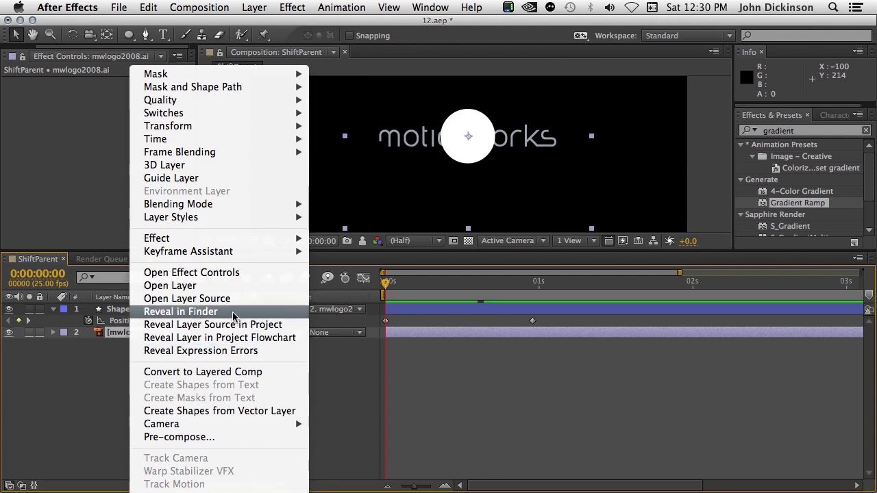
click(280, 326)
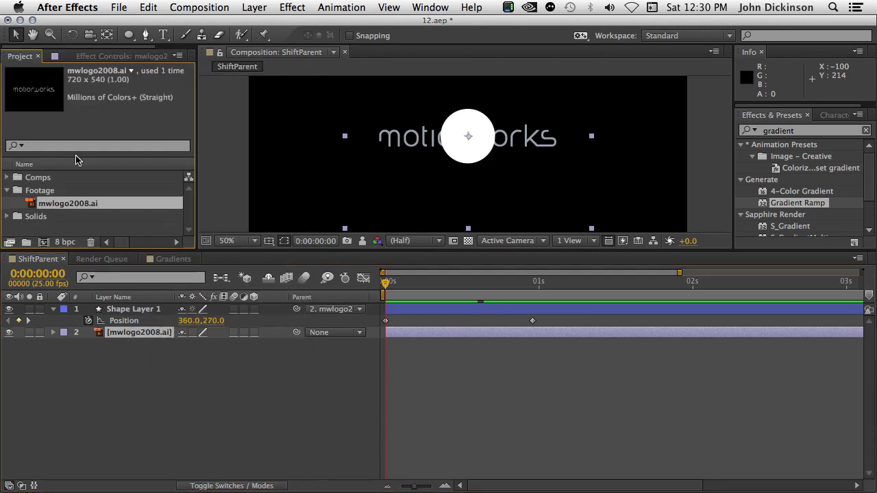
Browse the footage and logo layer context menus without running any command
right_click(33, 206)
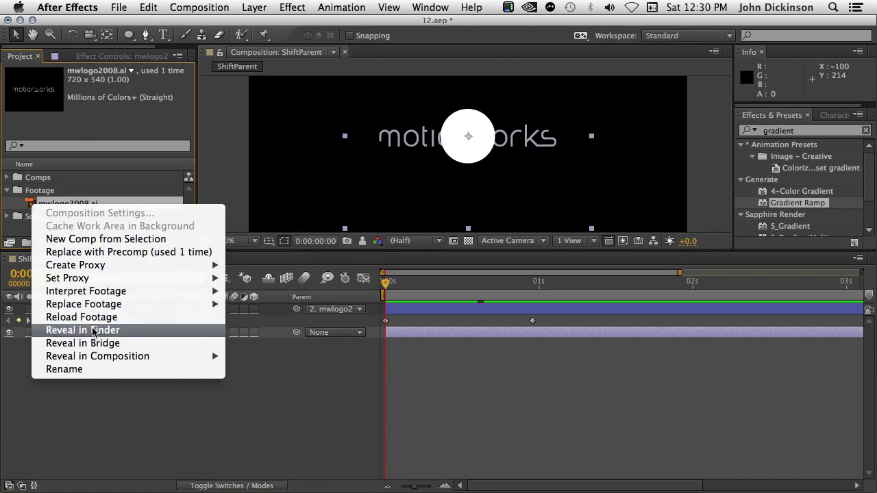
click(281, 358)
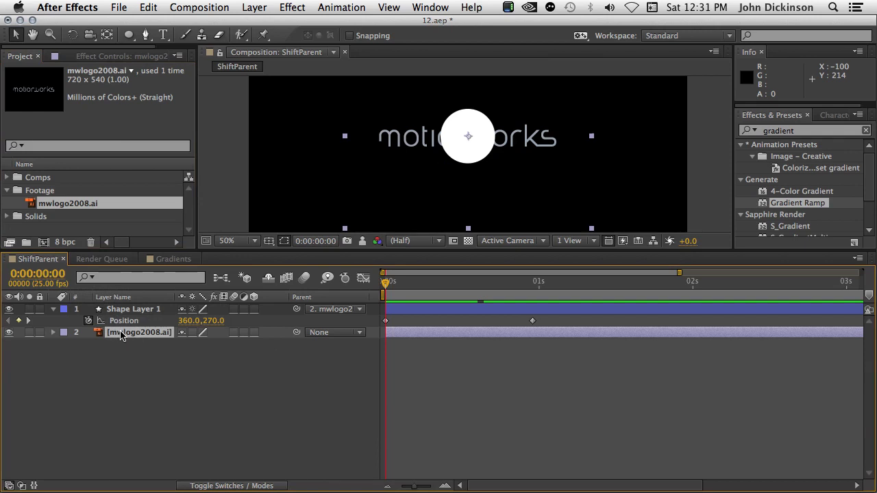
right_click(119, 335)
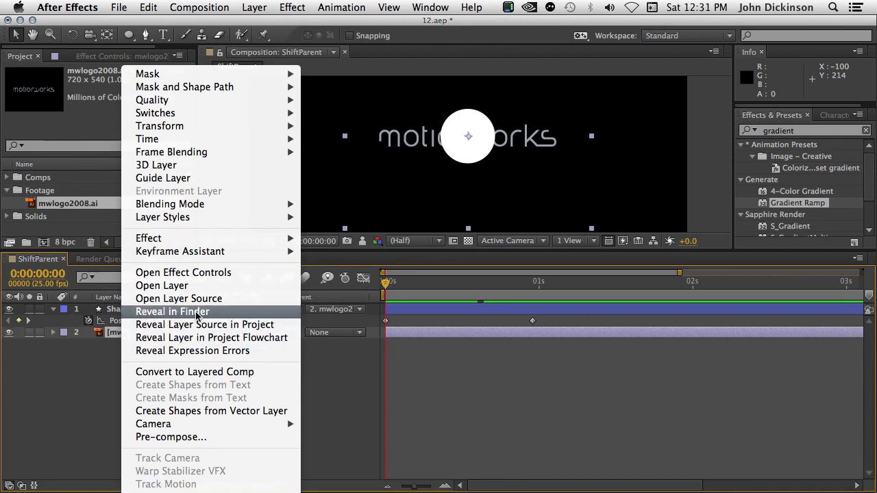
click(100, 346)
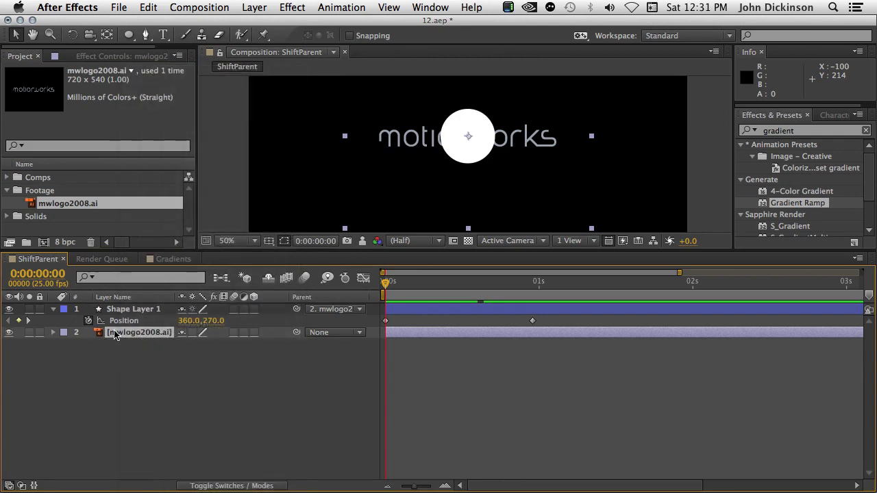
click(252, 7)
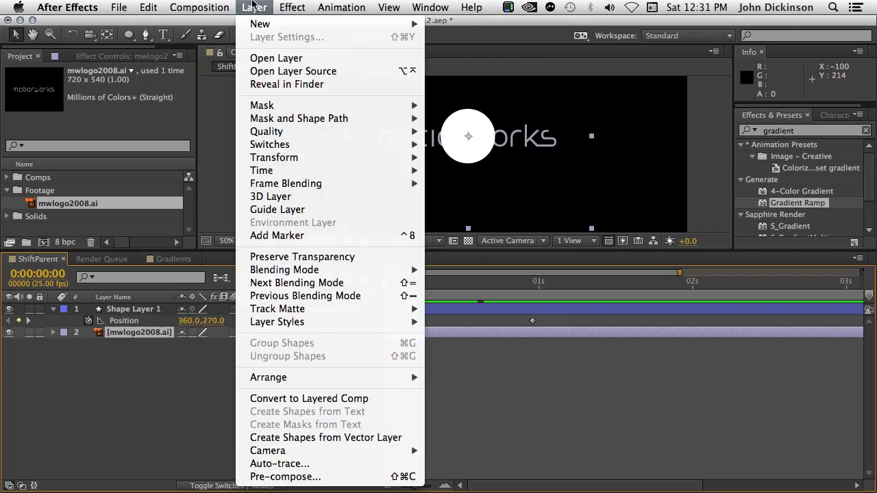
click(291, 84)
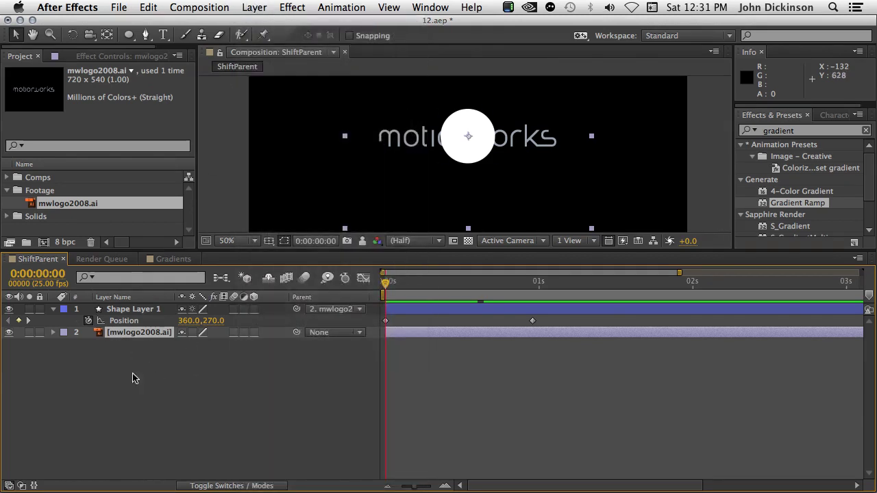
right_click(121, 336)
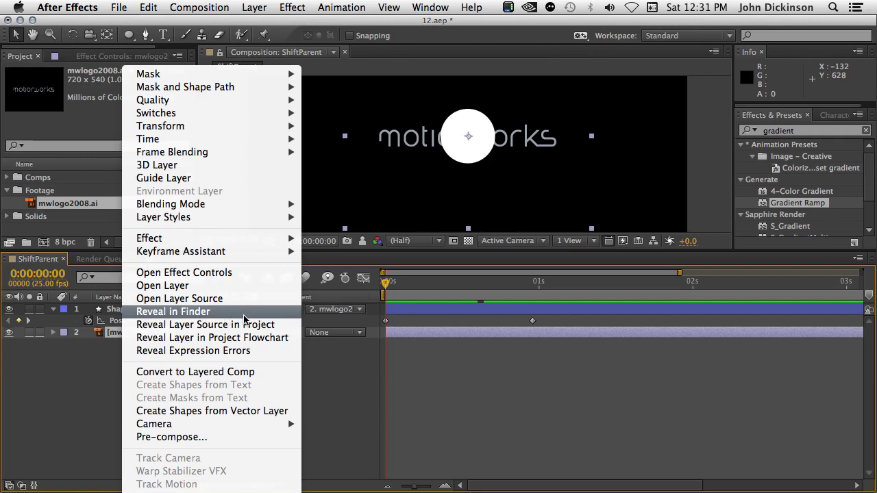
click(318, 362)
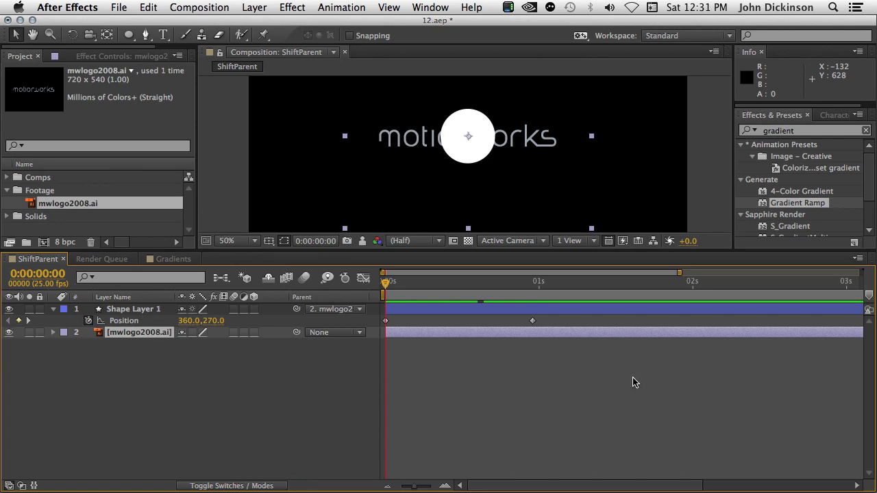
Use Close Other Timeline Panels to remove the Gradients timeline, keeping ShiftParent
click(858, 259)
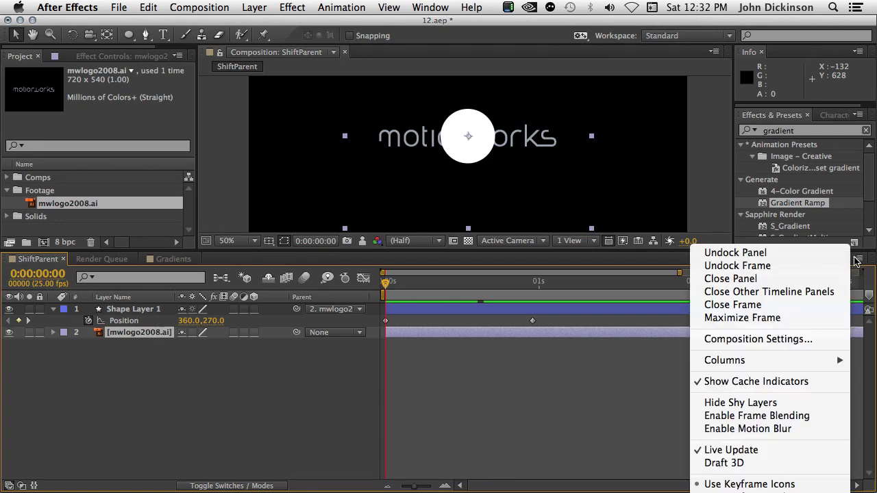
click(809, 293)
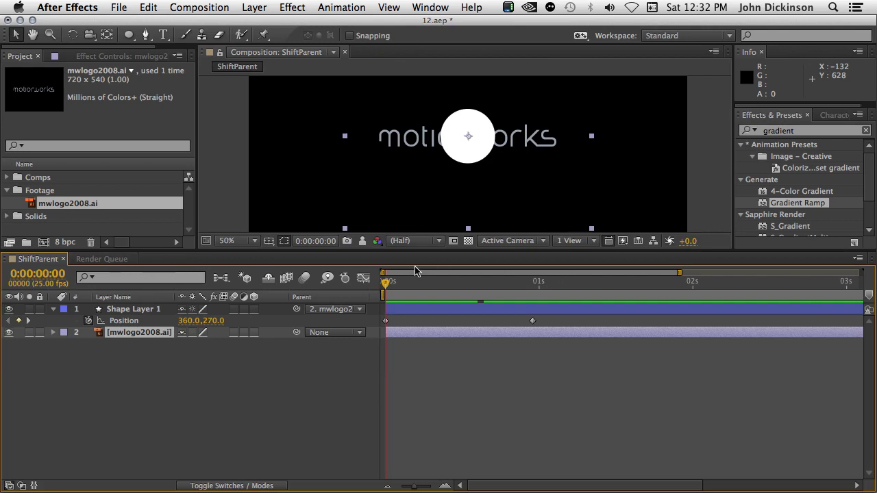
click(856, 259)
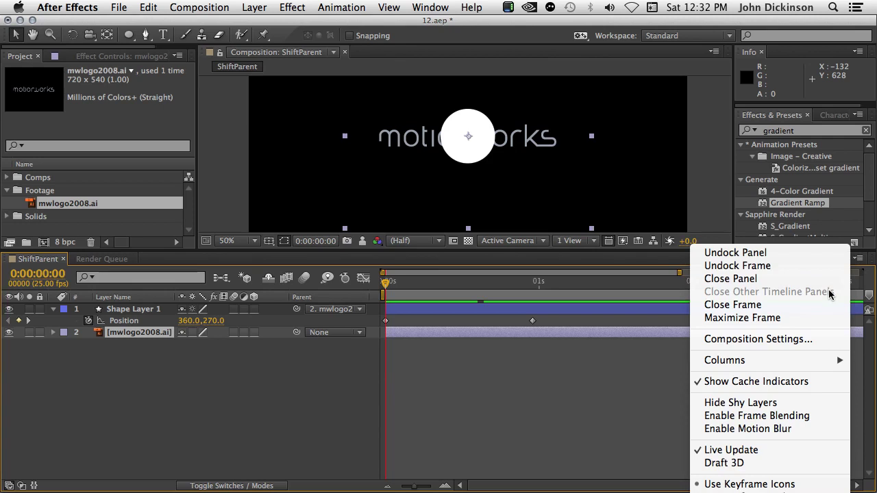
click(641, 371)
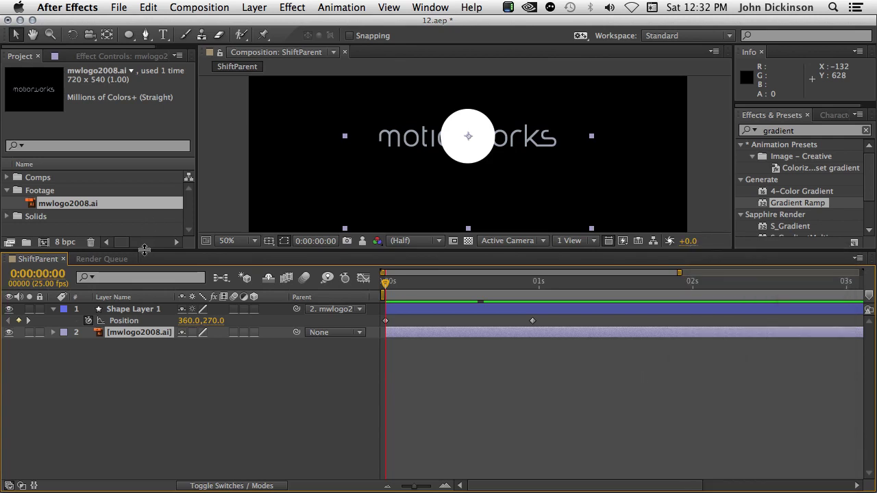
Replace mwlogo2008.ai with a precomp, making mwlogo2008 Precomp layer 2 of ShiftParent
drag(144, 253, 149, 318)
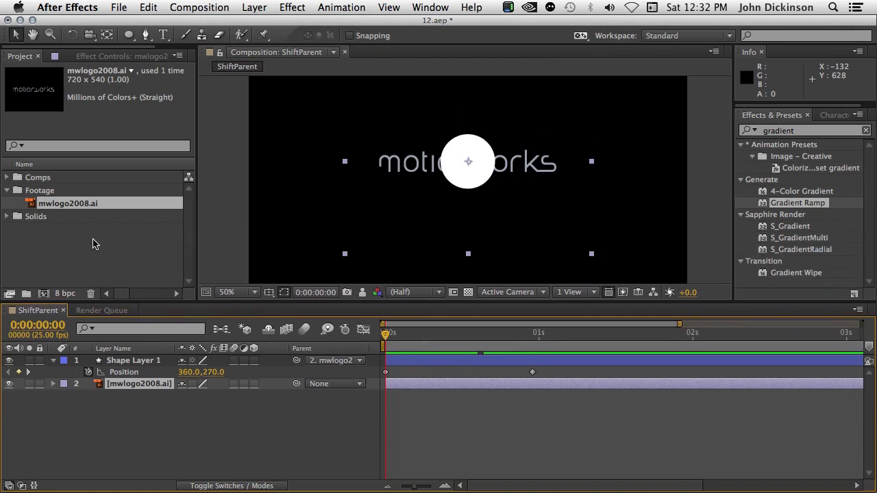
right_click(31, 206)
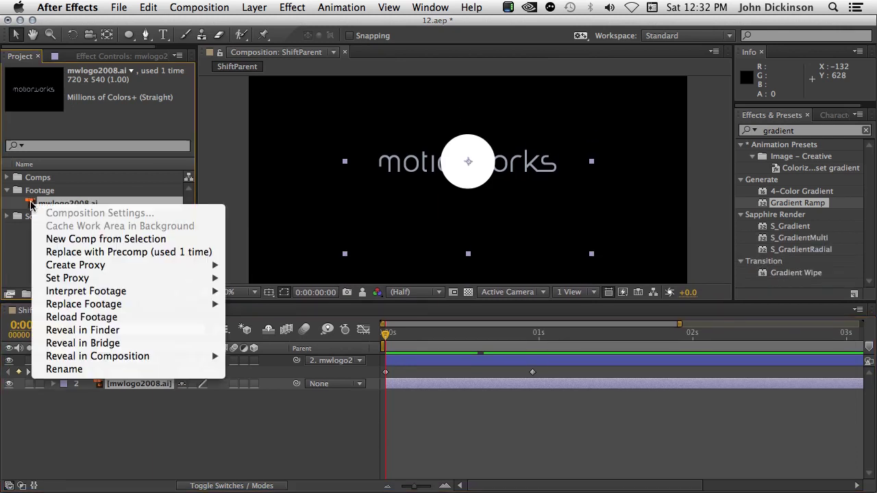
click(128, 252)
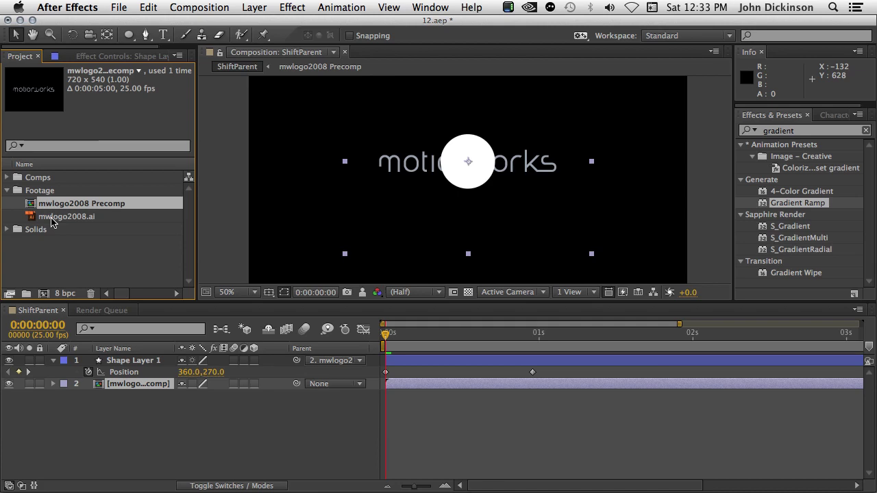
Start File > Collect Files, save the project when prompted, then cancel without collecting anything
click(119, 7)
mouse_move(159, 294)
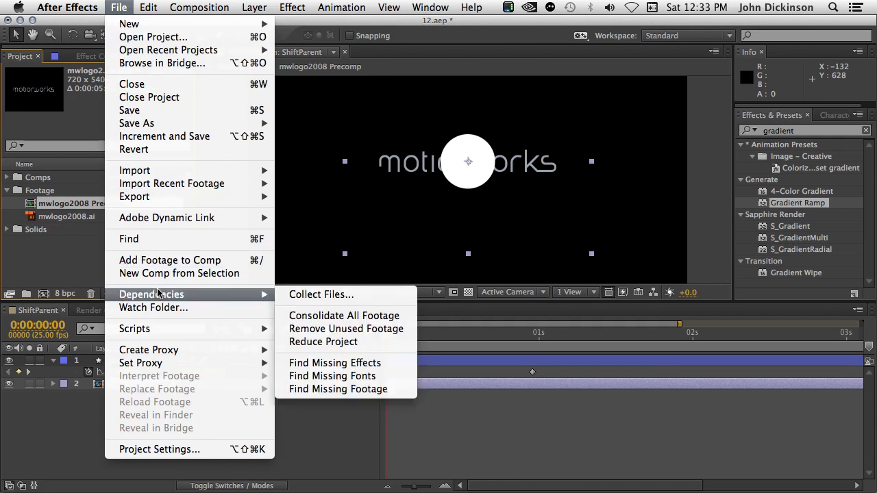
click(357, 298)
click(525, 279)
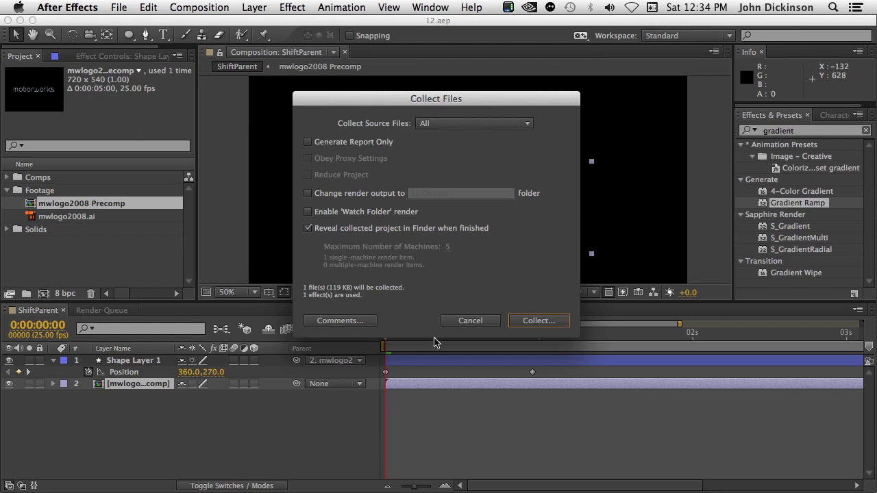
click(470, 321)
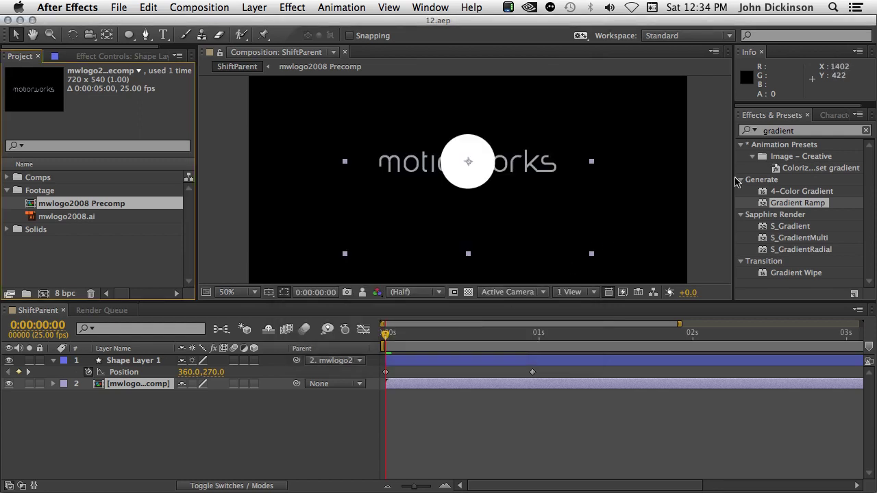
Widen the Effects & Presets panel, search 'hue/', and apply Hue/Saturation to the mwlogo2008 Precomp layer
drag(734, 176, 638, 176)
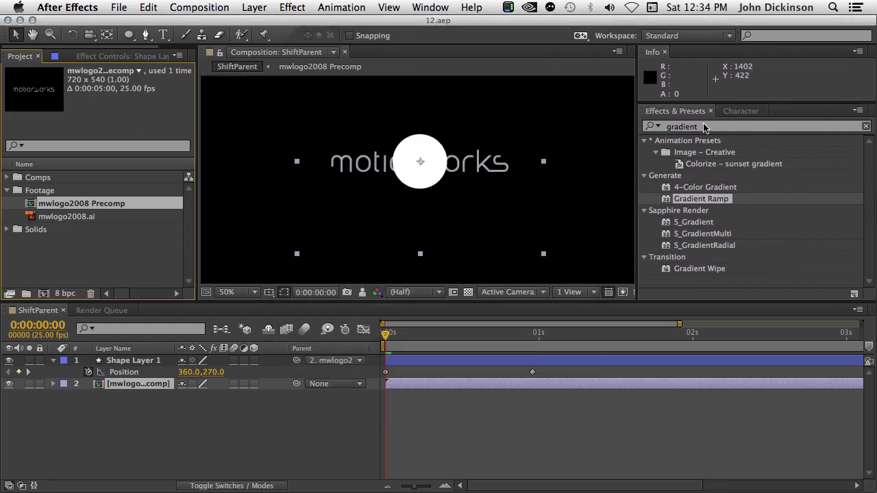
key(super+5)
key(BackSpace)
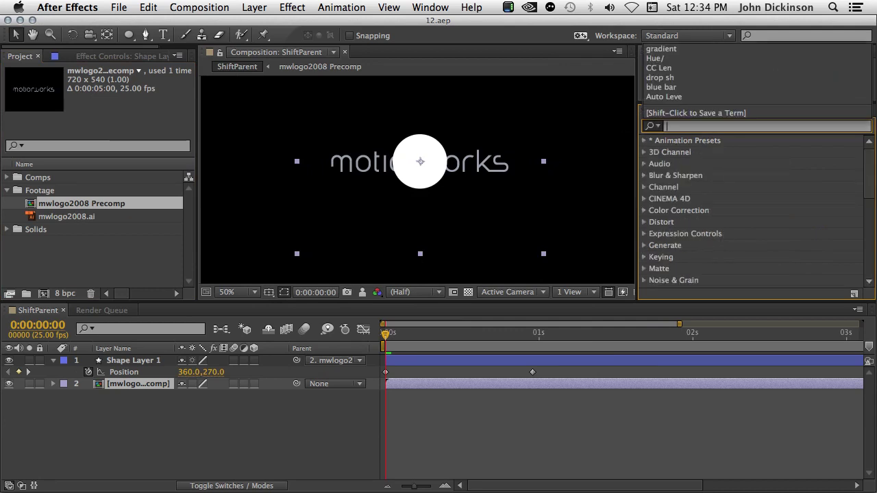
key(Escape)
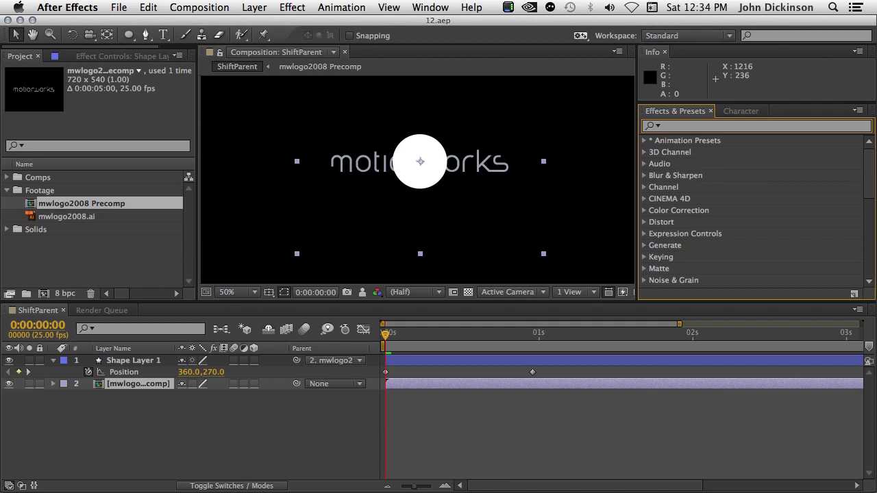
text(hue/)
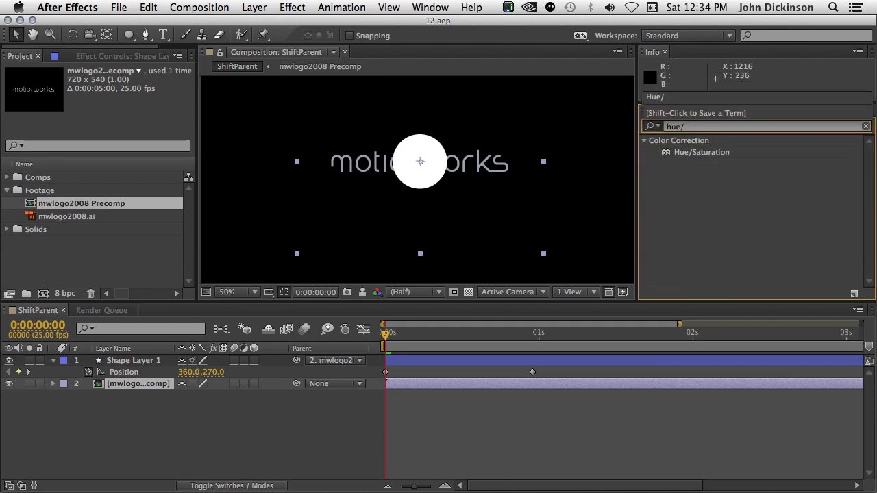
key(Escape)
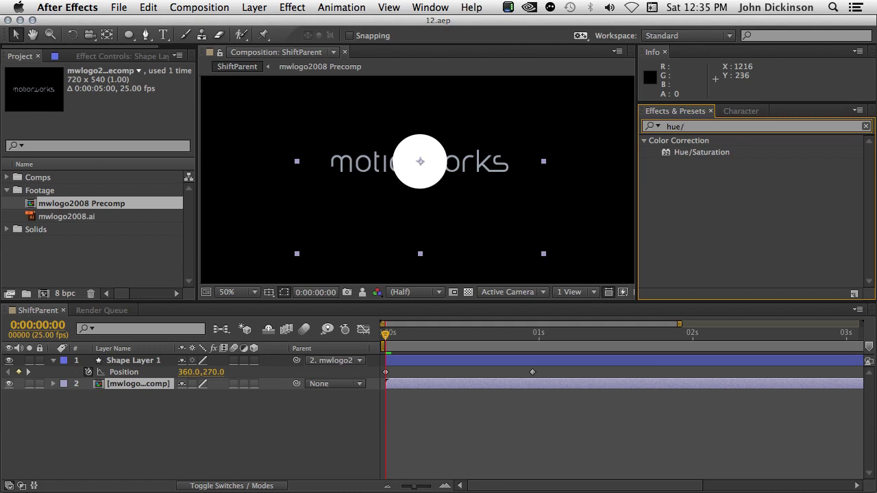
double_click(702, 152)
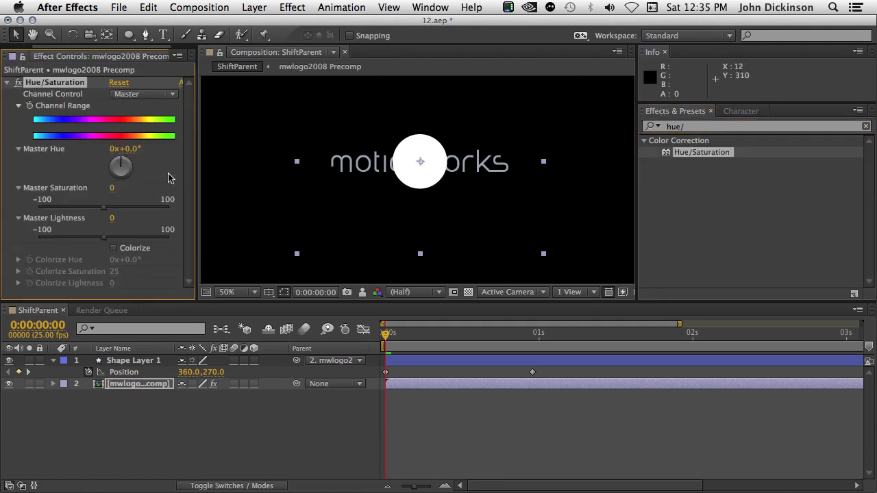
click(694, 129)
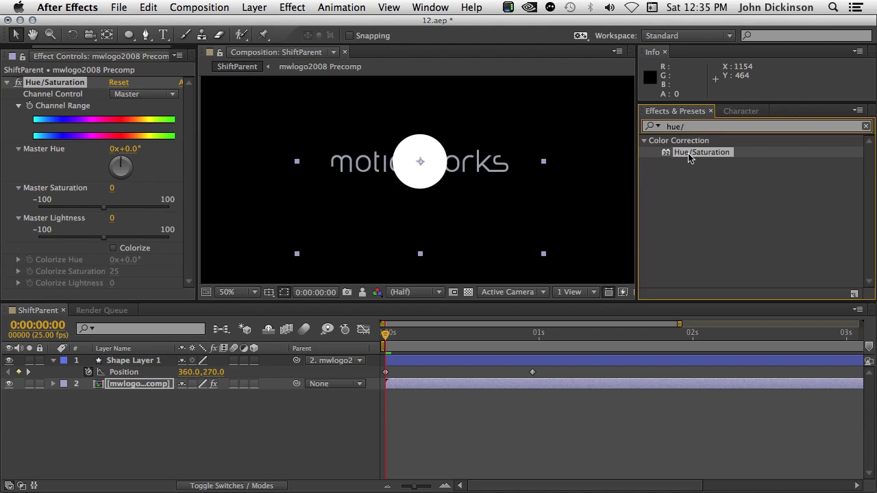
Replace the effects search with 'fast b' to list Fast Blur and CC Radial Fast Blur
key(super+f)
text(fast)
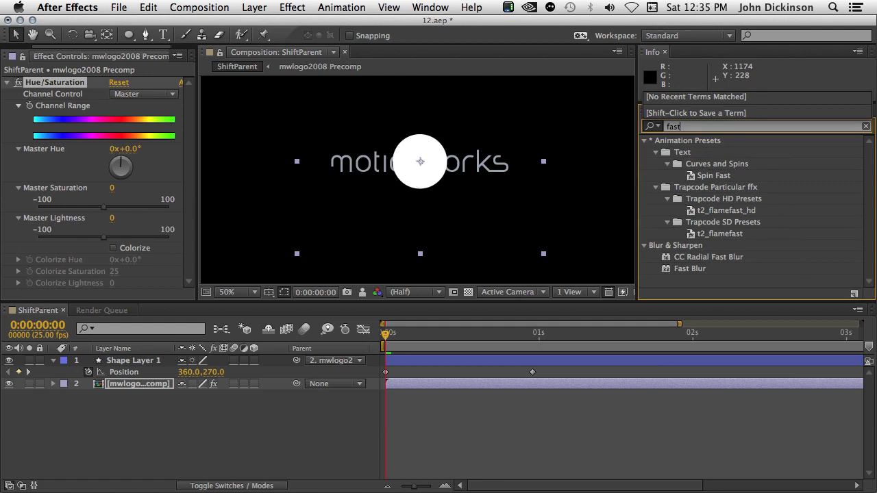
text( b)
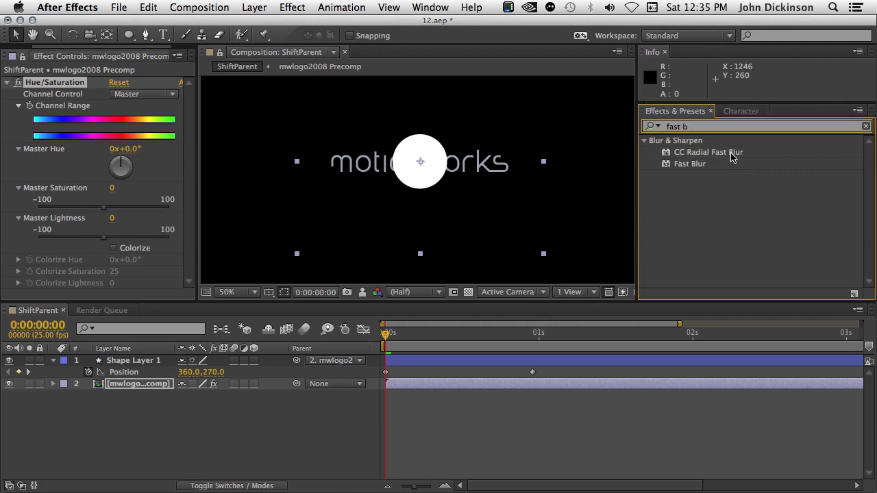
click(687, 126)
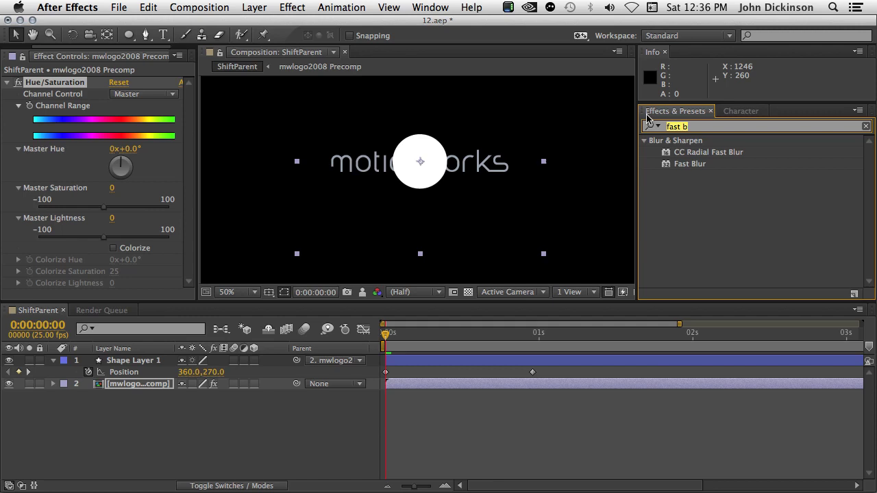
Select the mwlogo2008 Precomp layer, look inside the precomp, and return to ShiftParent
click(566, 414)
click(458, 158)
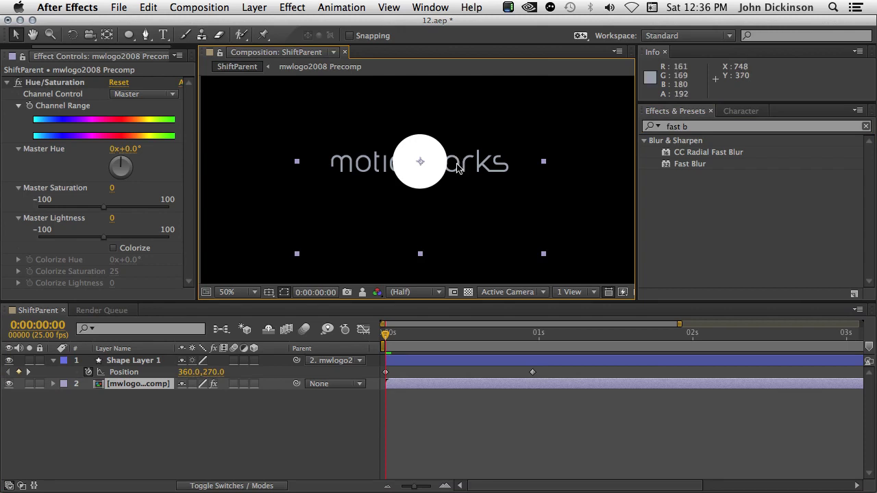
double_click(147, 385)
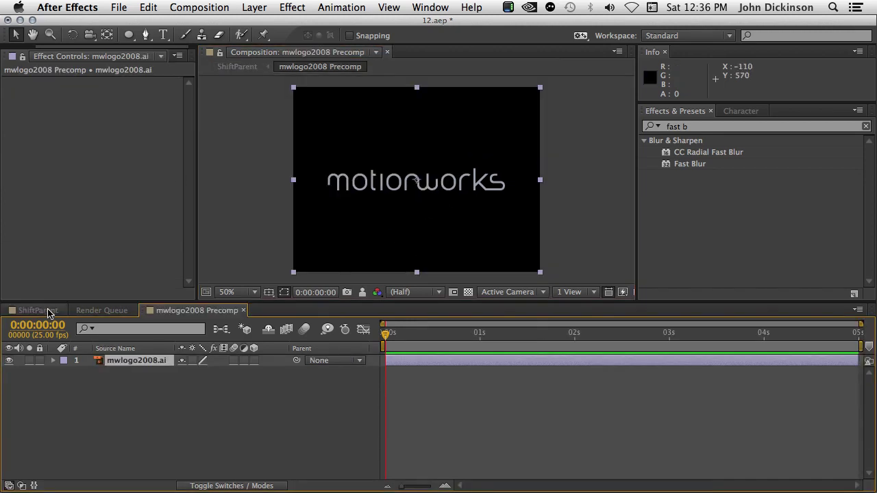
click(41, 311)
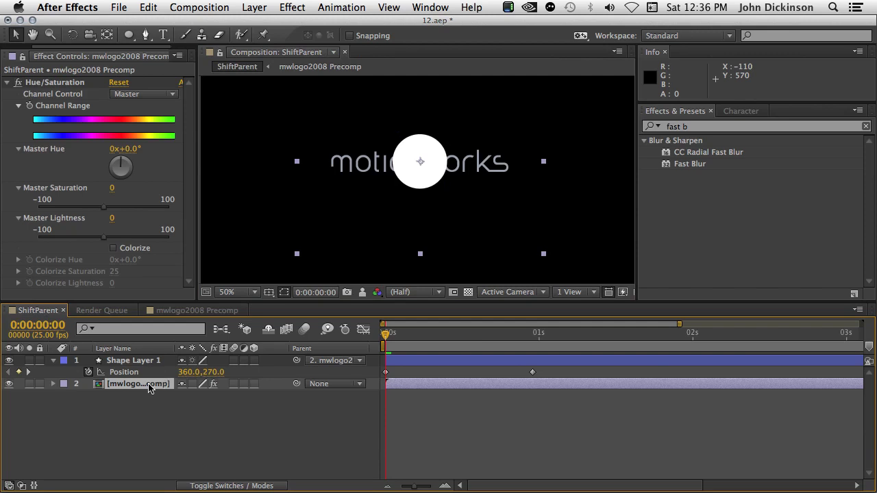
Pre-compose the logo layer into mwlogo2008 Precomp Comp 1, moving all attributes into it
key(super+shift+c)
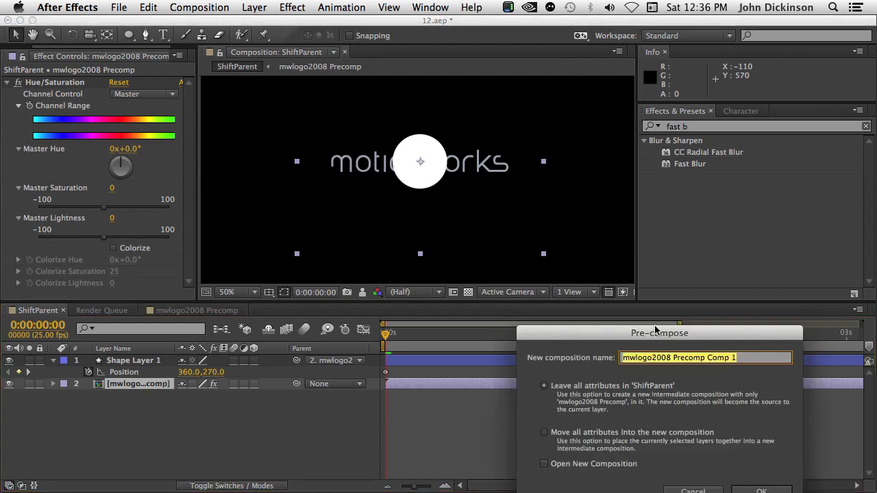
drag(662, 349, 457, 165)
click(376, 262)
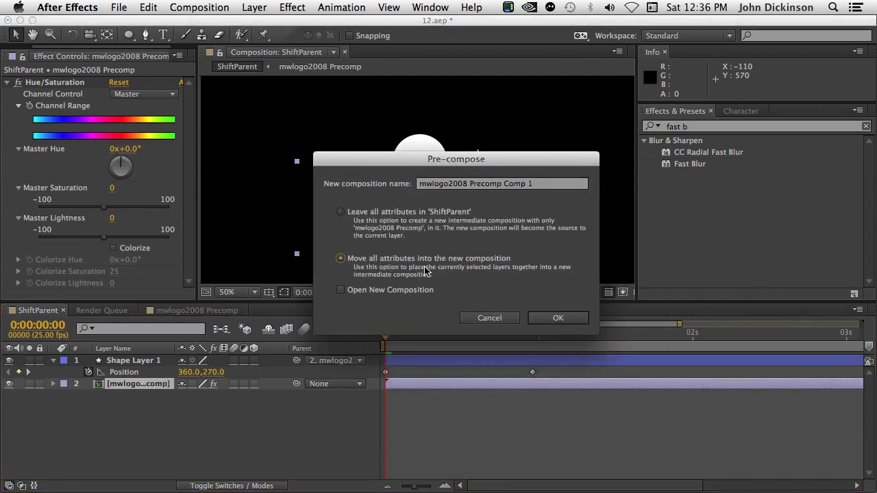
click(558, 317)
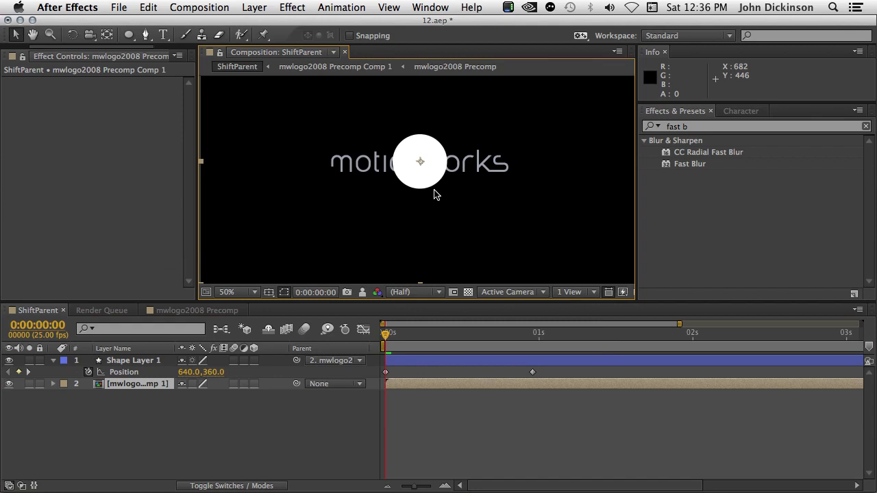
key(Tab)
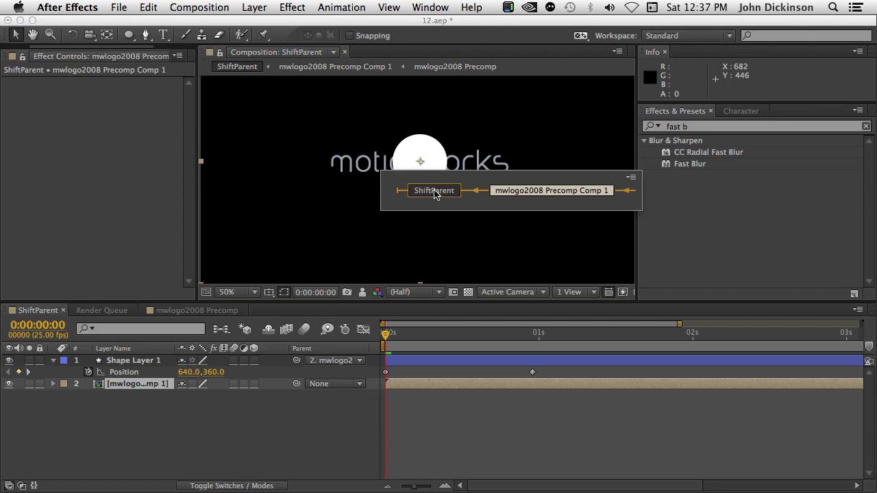
key(Right)
key(Left)
key(Right)
key(Right)
key(Left)
key(Right)
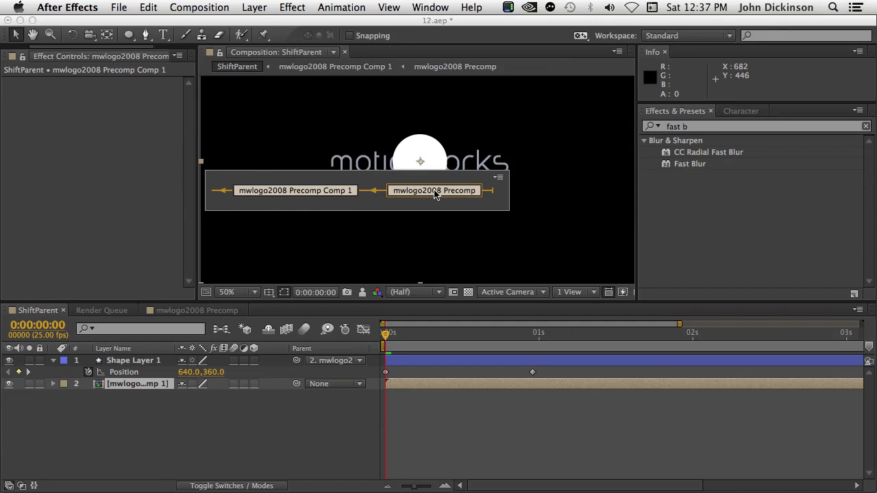
key(Return)
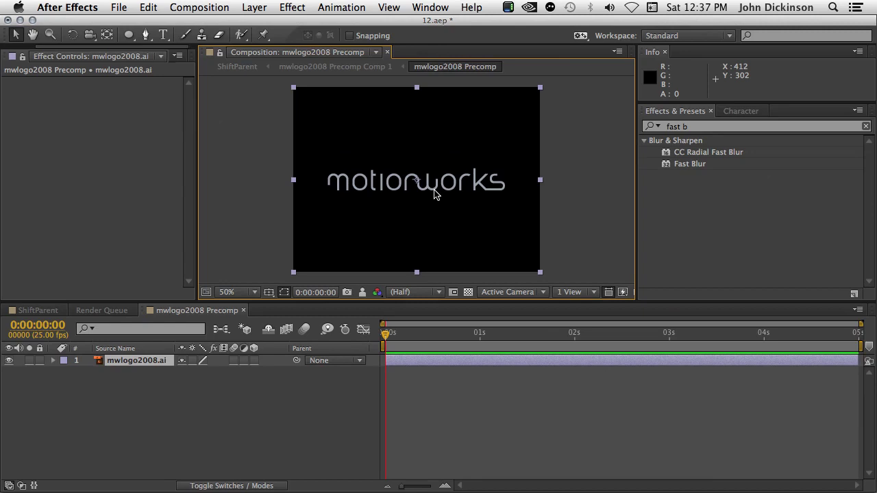
key(shift+comma)
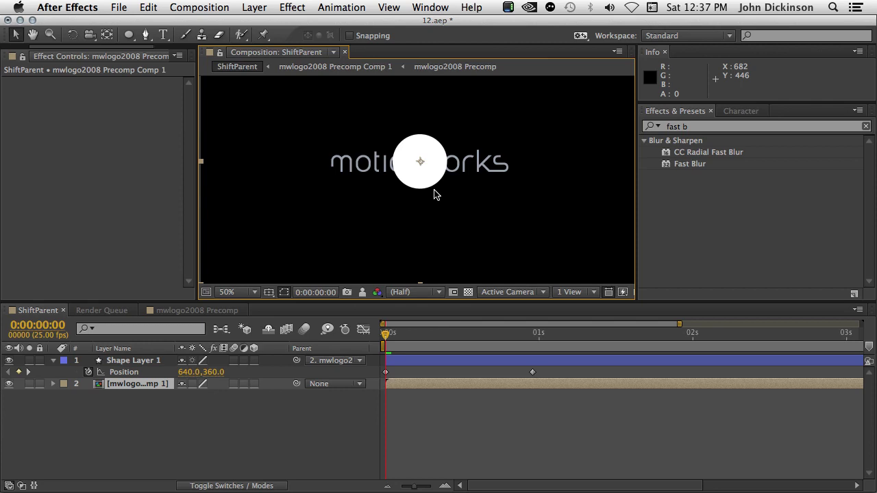
key(super+Tab)
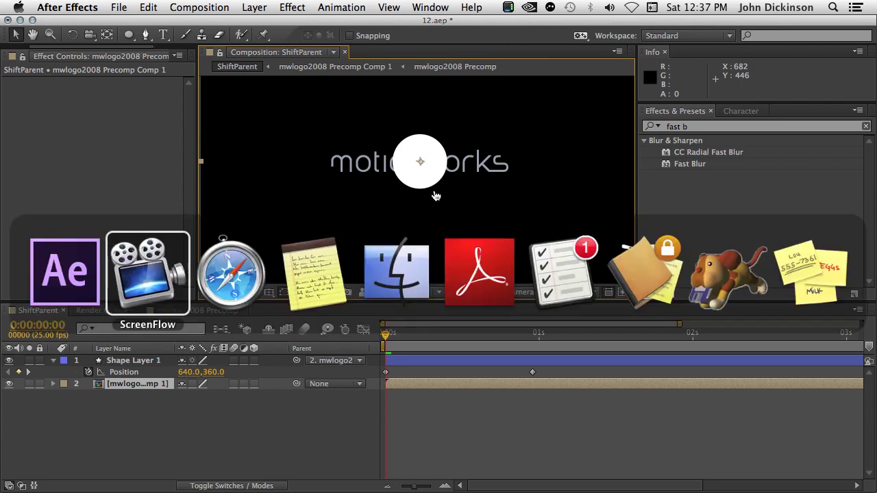
In Safari, scroll the Experiments page, then switch to the Cinema 4D Motionworks shop page
click(228, 273)
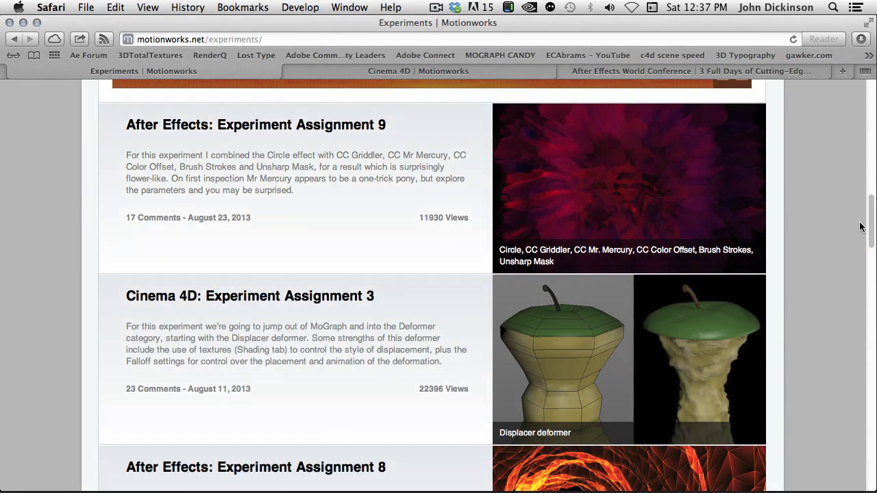
drag(871, 211, 874, 158)
click(391, 70)
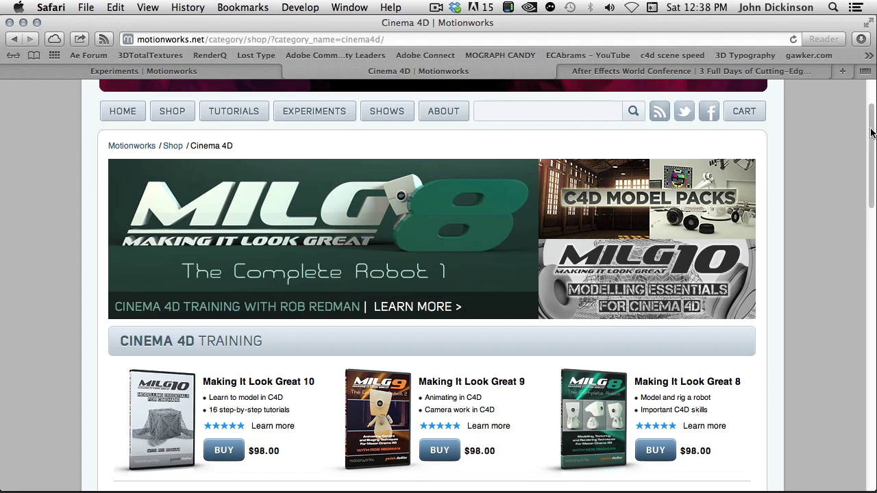
Scroll down the Cinema 4D shop page to see MILG 7, MILG 6, MovieType and bundles
drag(872, 132, 871, 226)
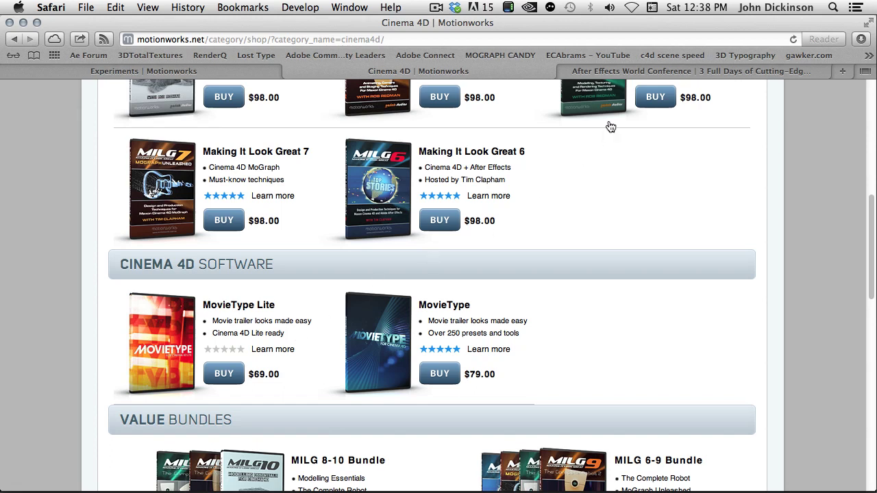
Switch to the After Effects World Conference tab at aftereffectsworld.com
click(633, 70)
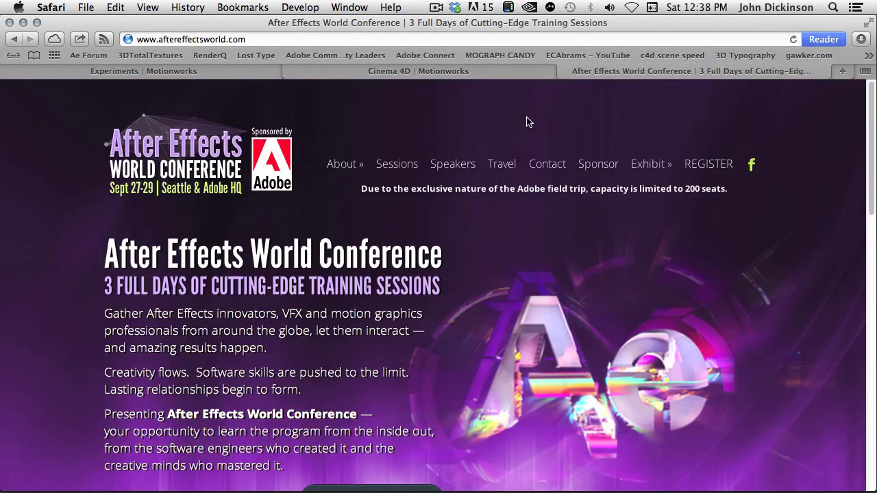